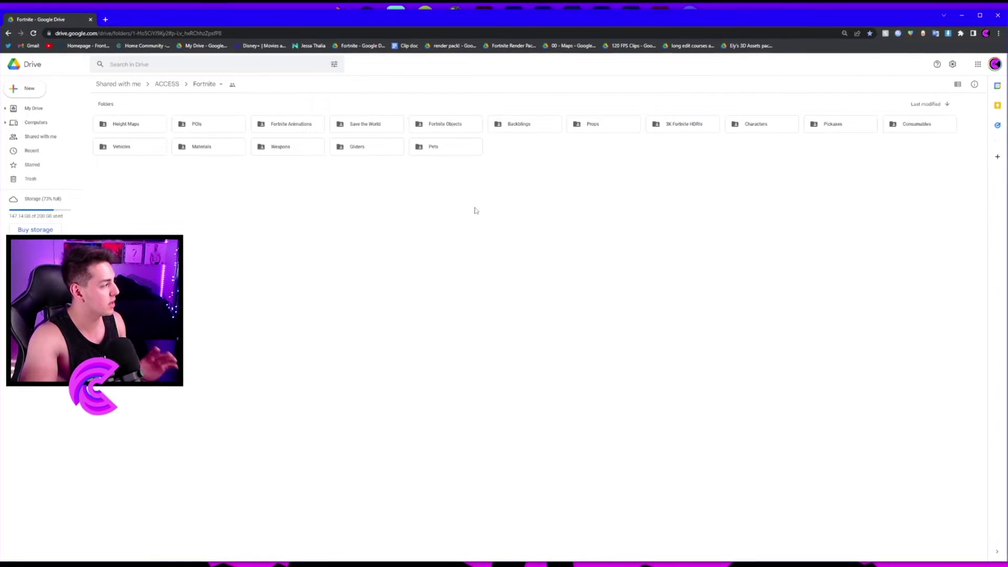
# Open the Characters folder inside the Fortnite Drive folder and browse its .blend files
pyautogui.doubleClick(769, 126)
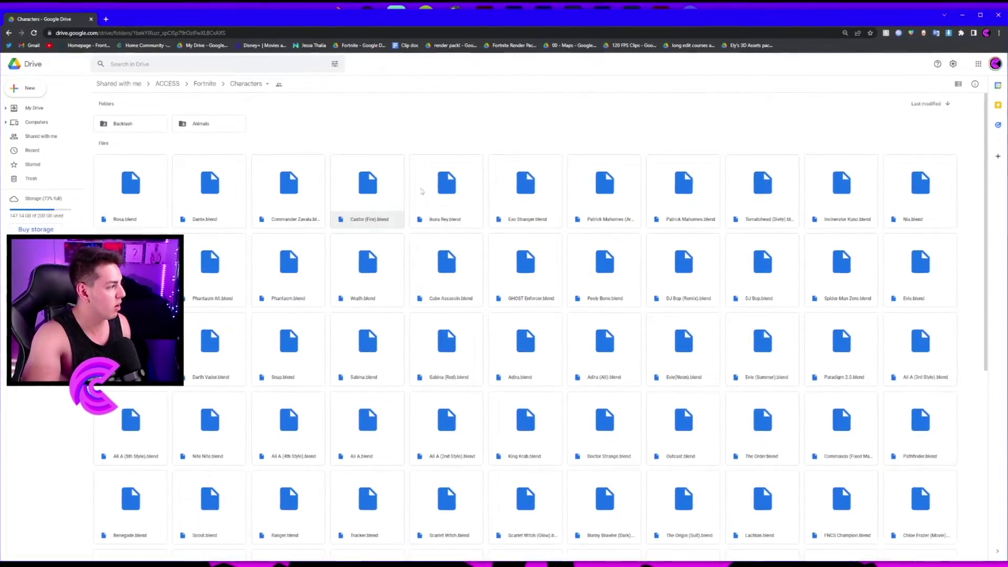
pyautogui.scroll(-3, 525, 294)
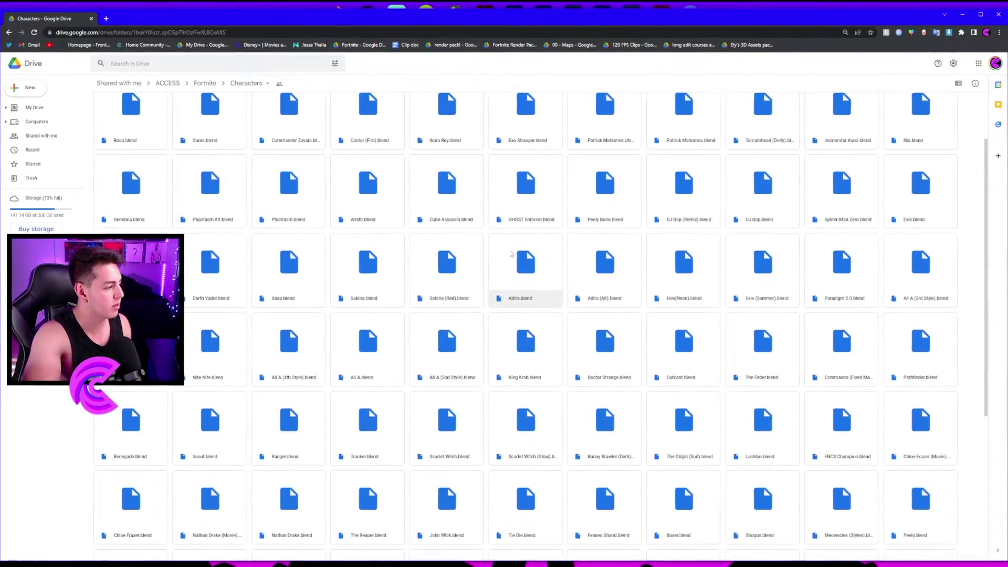
pyautogui.scroll(1, 174, 179)
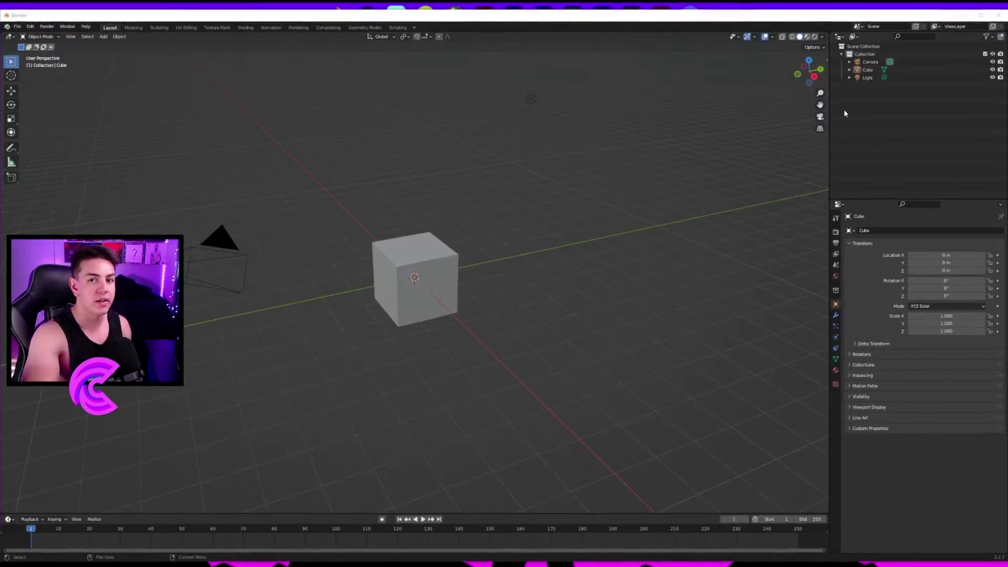
# Open Renegade Raider.blend from Downloads, discarding the unsaved default cube scene
pyautogui.click(17, 28)
pyautogui.click(44, 45)
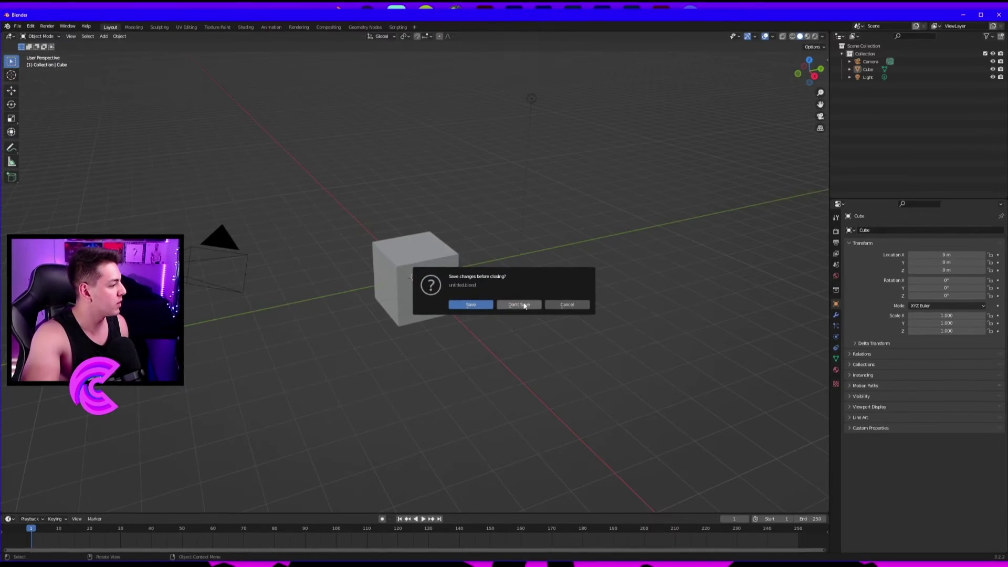
pyautogui.click(524, 305)
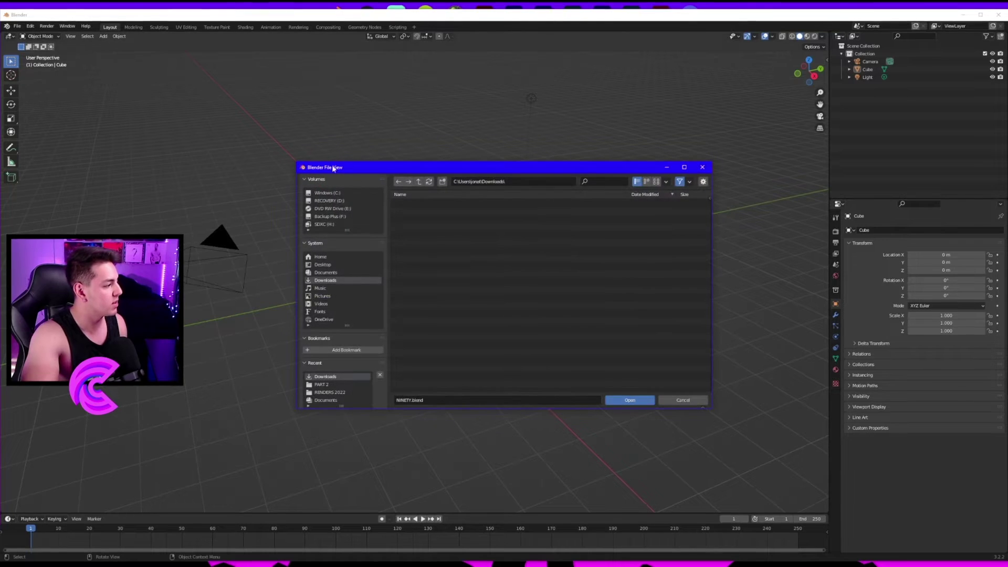
pyautogui.moveTo(413, 166); pyautogui.dragTo(451, 150)
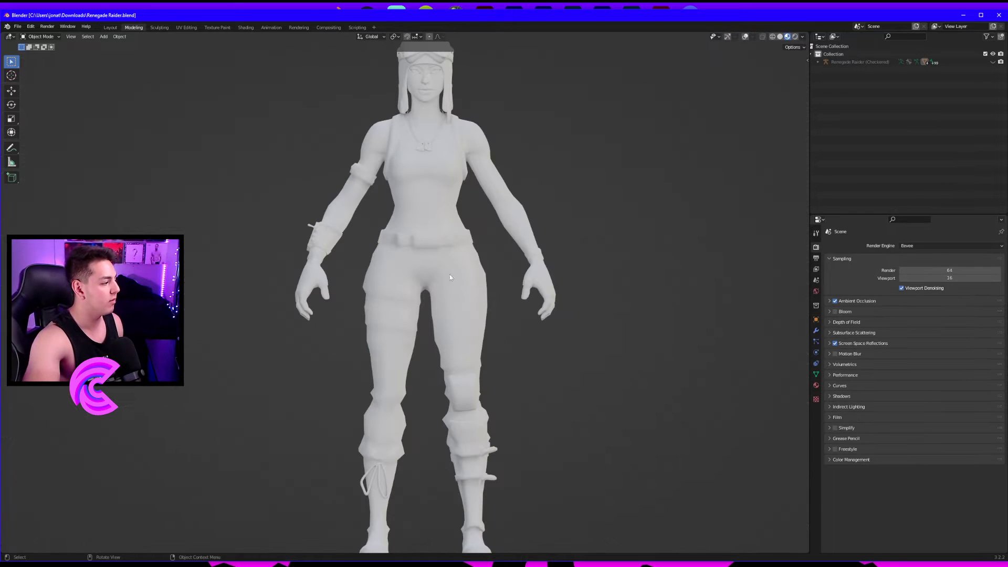
pyautogui.scroll(-8, 442, 319)
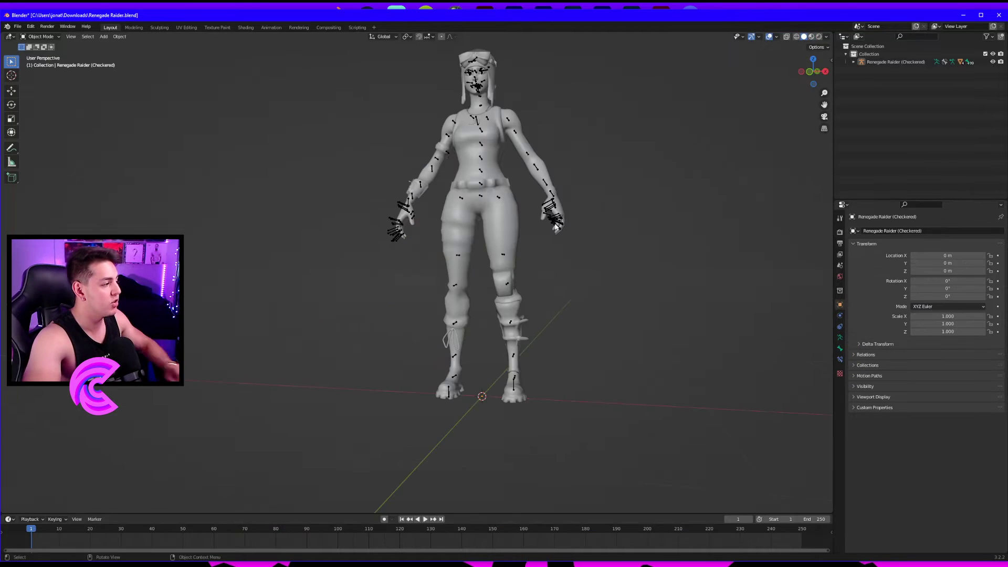
# Expand Collection and Renegade Raider (Checkered) in the Outliner and select the F_Med_Soldier_01.ad armature
pyautogui.moveTo(555, 227); pyautogui.dragTo(595, 252, button='middle')
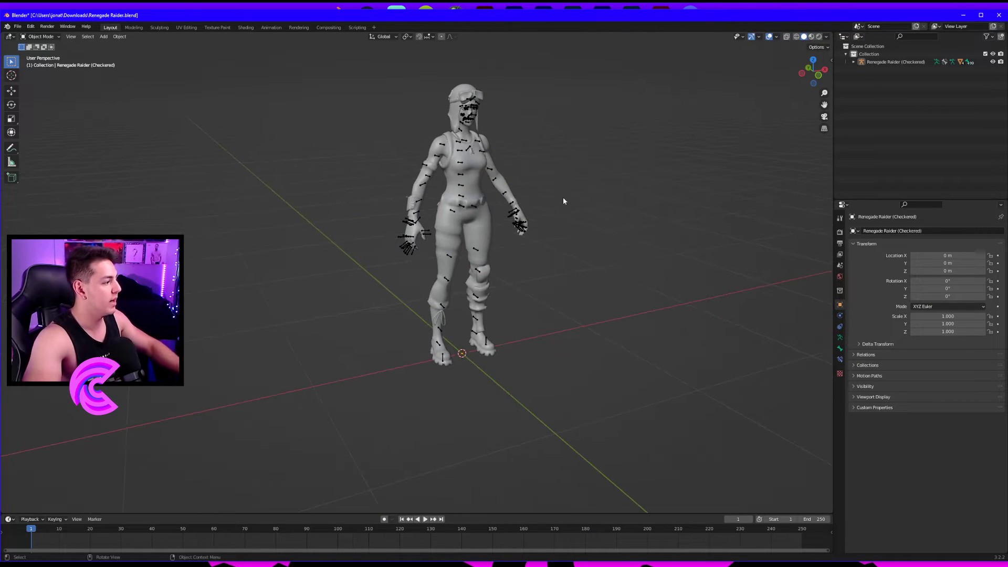
pyautogui.moveTo(558, 202); pyautogui.dragTo(508, 246, button='middle')
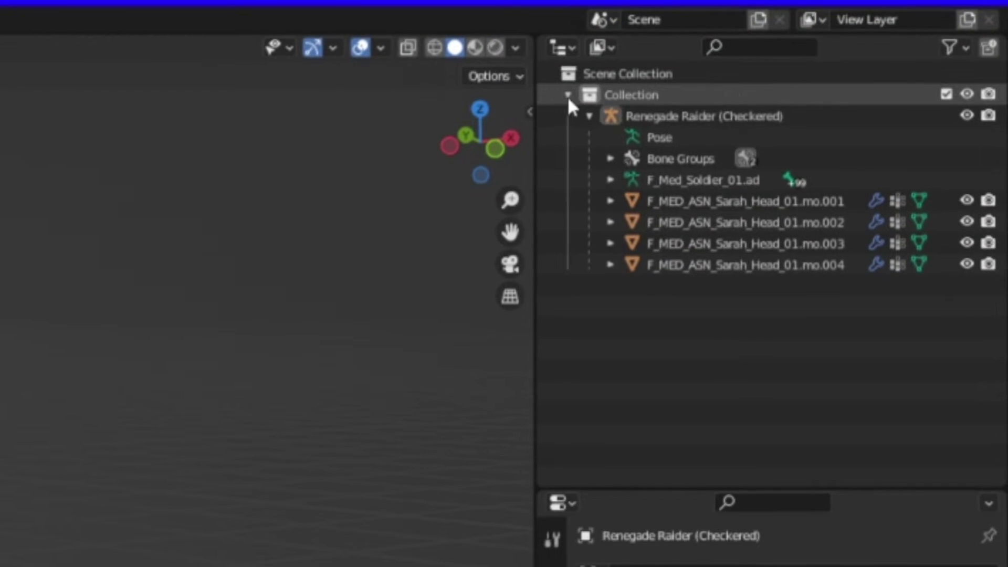
pyautogui.click(568, 95)
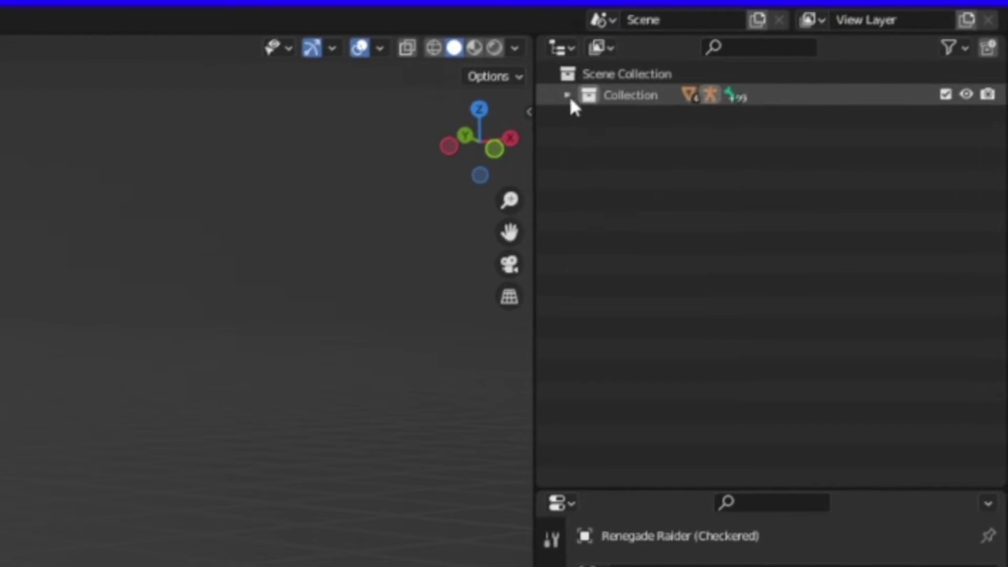
pyautogui.click(568, 95)
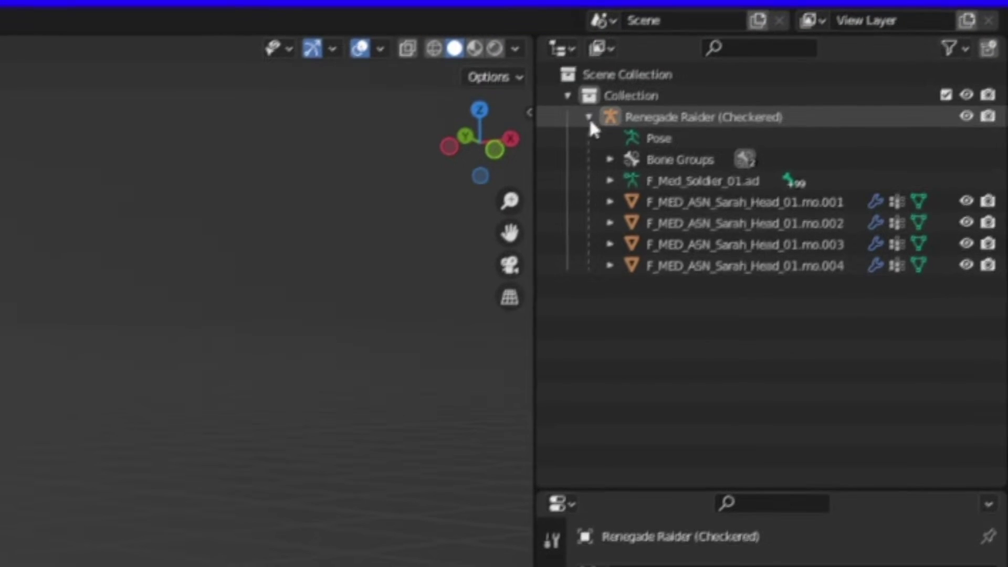
pyautogui.click(589, 117)
pyautogui.click(589, 116)
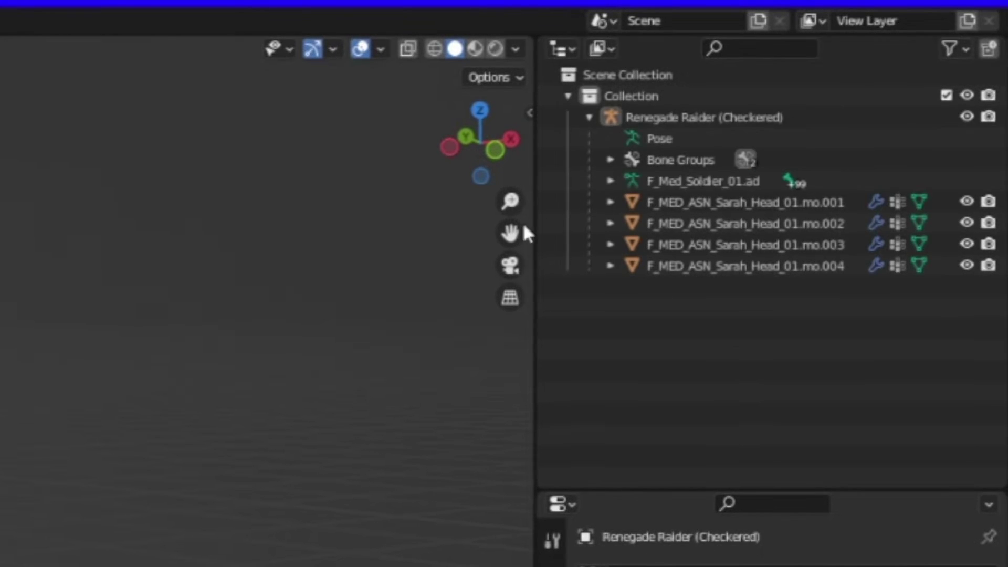
pyautogui.click(683, 180)
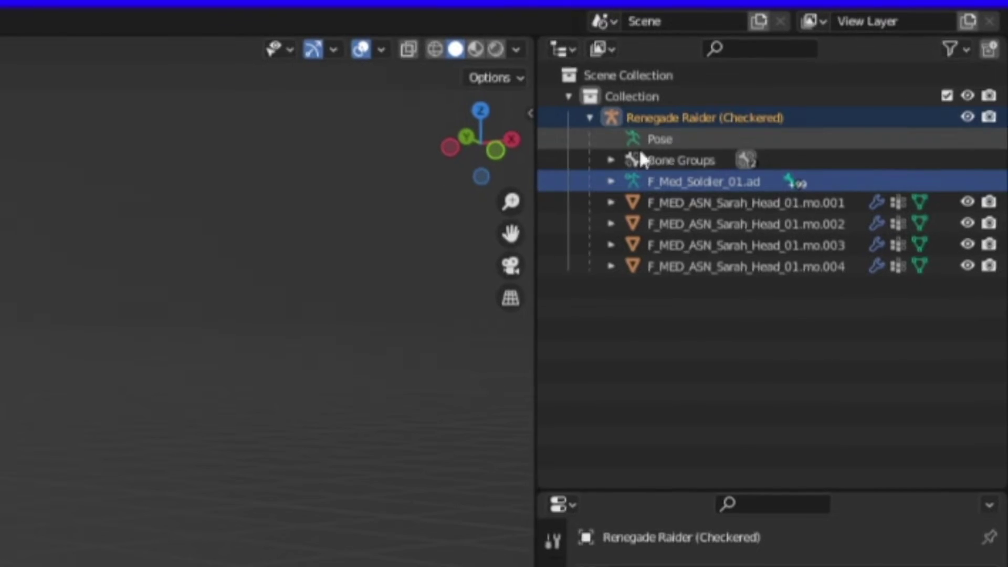
pyautogui.moveTo(367, 210)
pyautogui.mouseDown(button='middle')
pyautogui.moveTo(357, 210)
pyautogui.moveTo(370, 210)
pyautogui.mouseUp(button='middle')
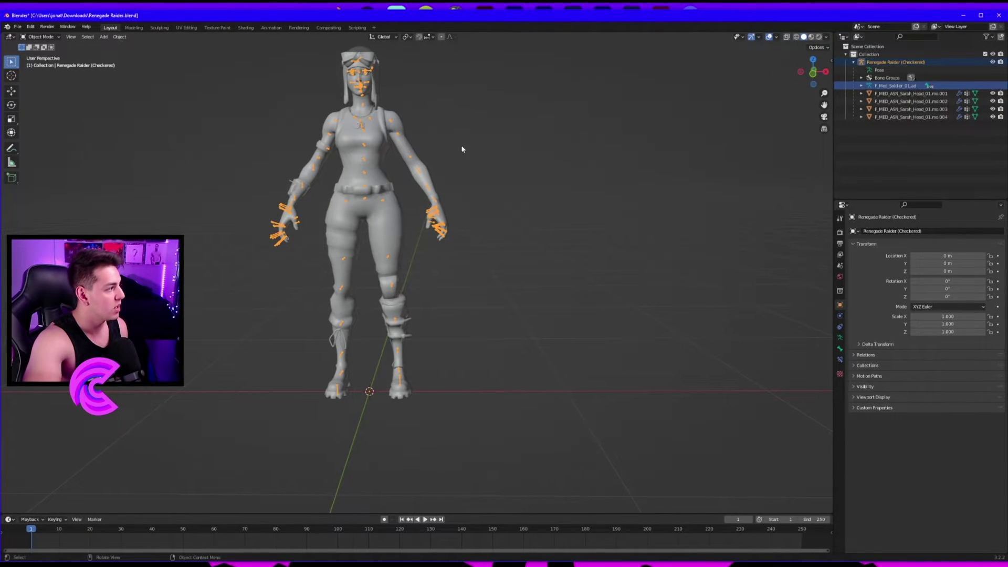
pyautogui.scroll(3, 418, 195)
pyautogui.scroll(-5, 441, 221)
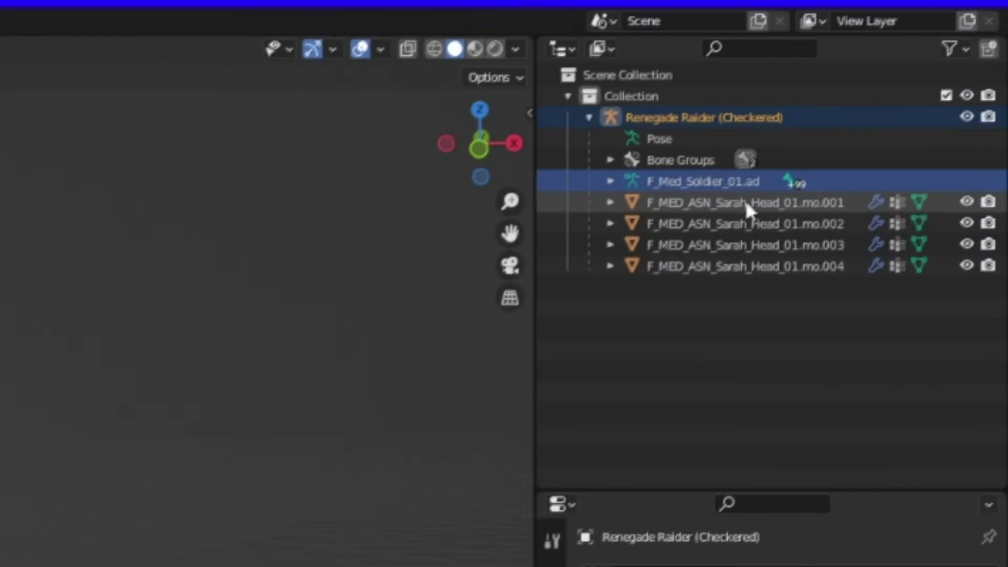
# Delete the F_Med_Soldier_01.ad armature, leaving only the four head meshes
pyautogui.rightClick(684, 179)
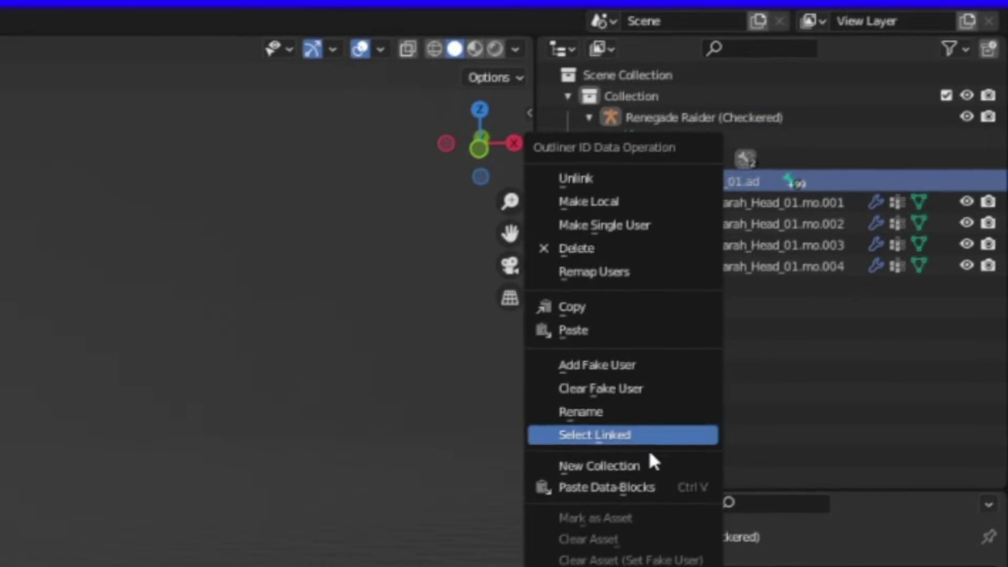
pyautogui.click(612, 245)
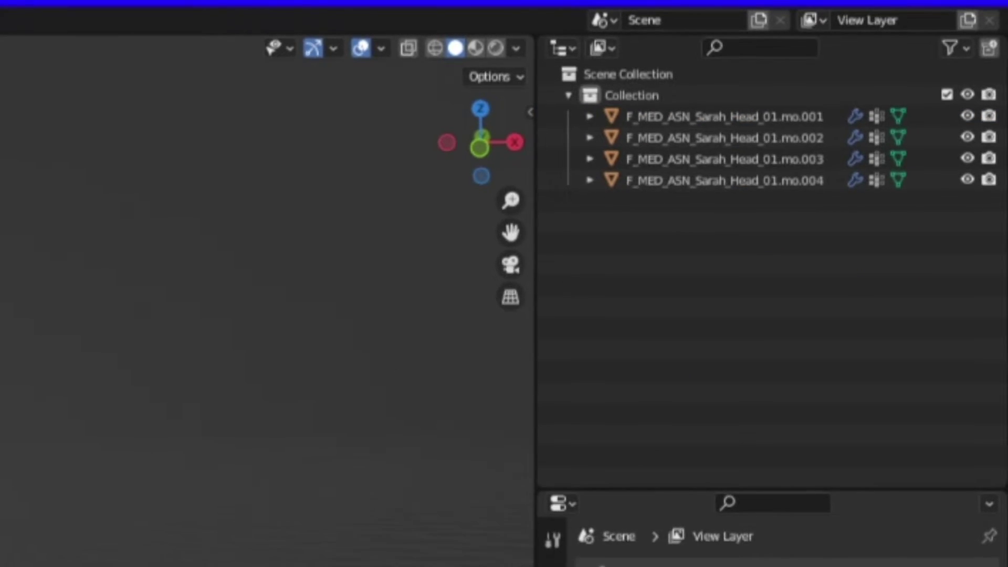
pyautogui.scroll(-3, 387, 252)
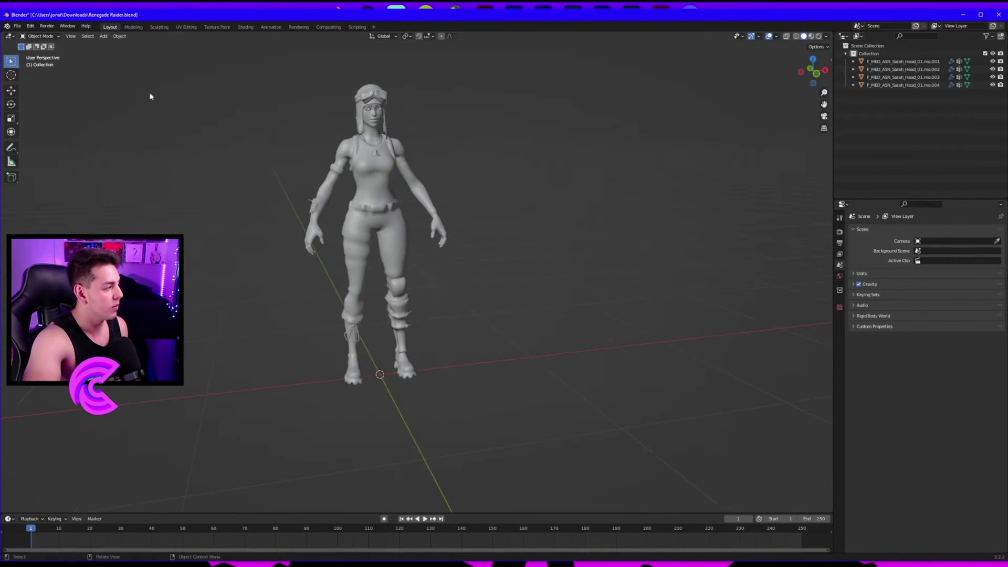
# Export the remaining meshes as Renegade Raider.fbx into Downloads
pyautogui.click(17, 27)
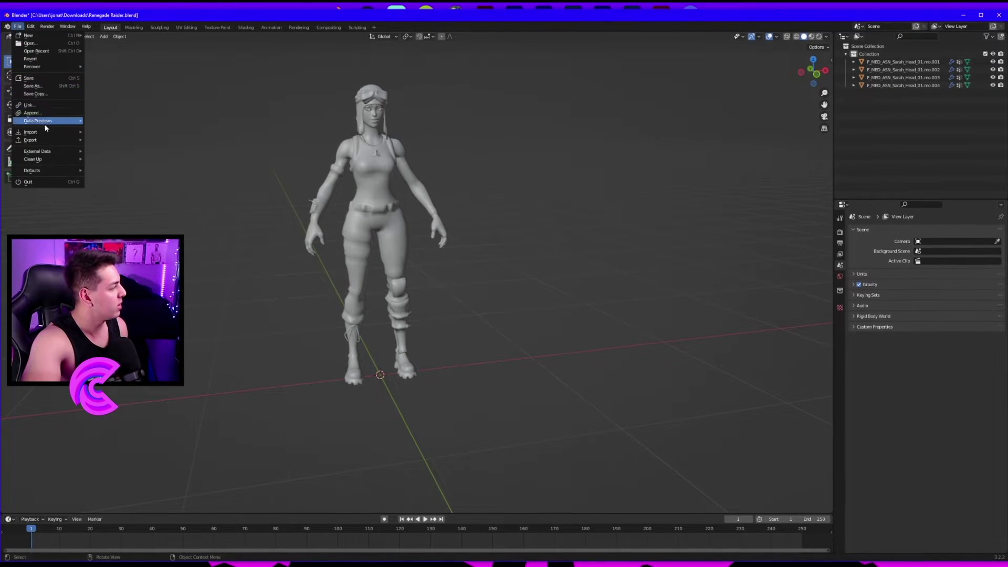
pyautogui.moveTo(50, 141)
pyautogui.click(126, 210)
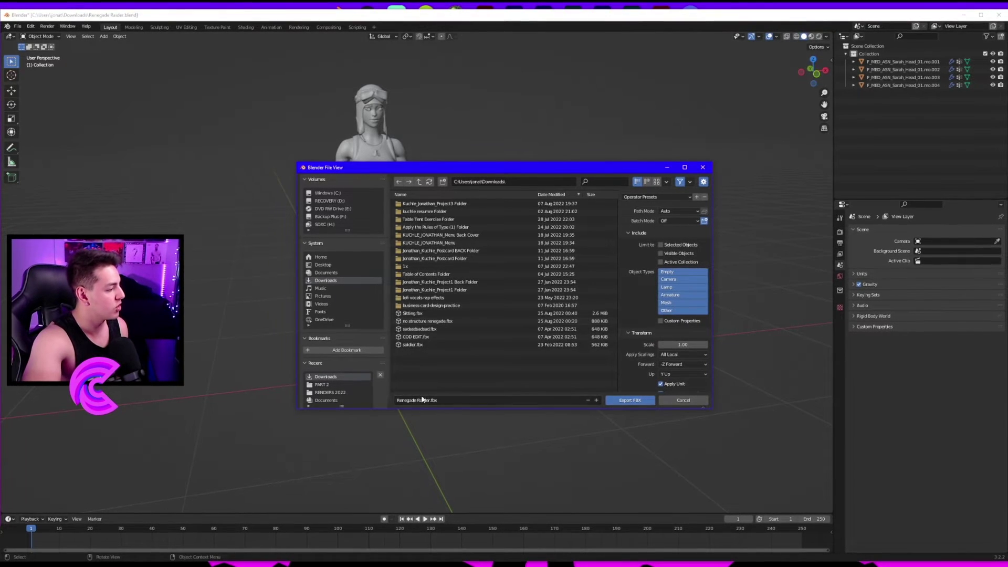
pyautogui.press('Return')
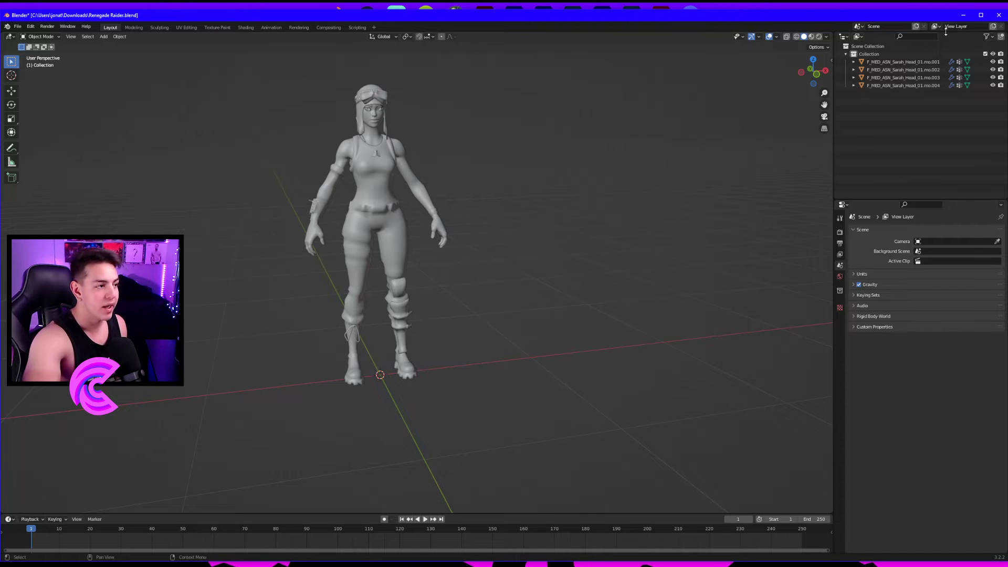
pyautogui.click(966, 14)
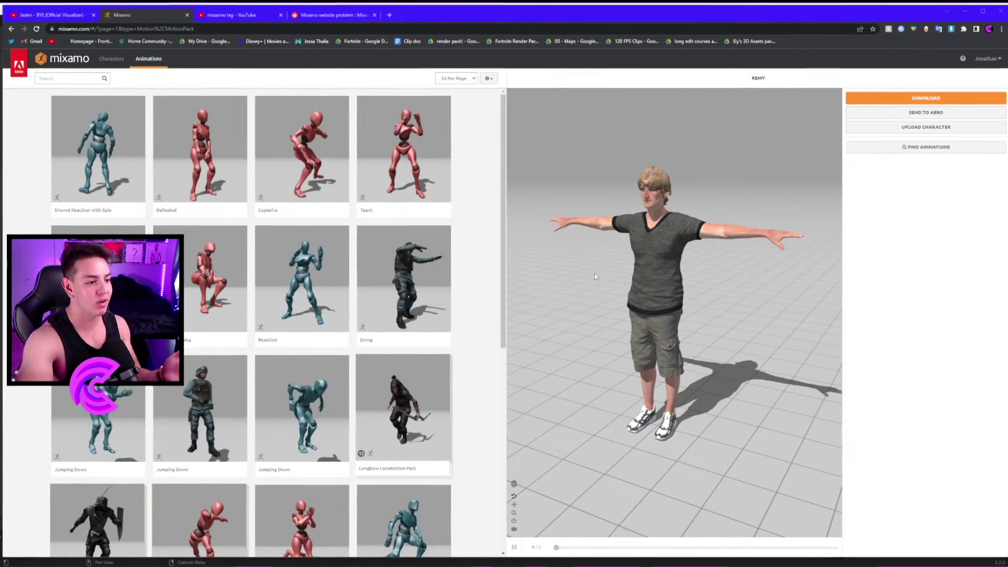
# Preview the Taunt animation on Mixamo's default Remy character, then pause it
pyautogui.click(410, 212)
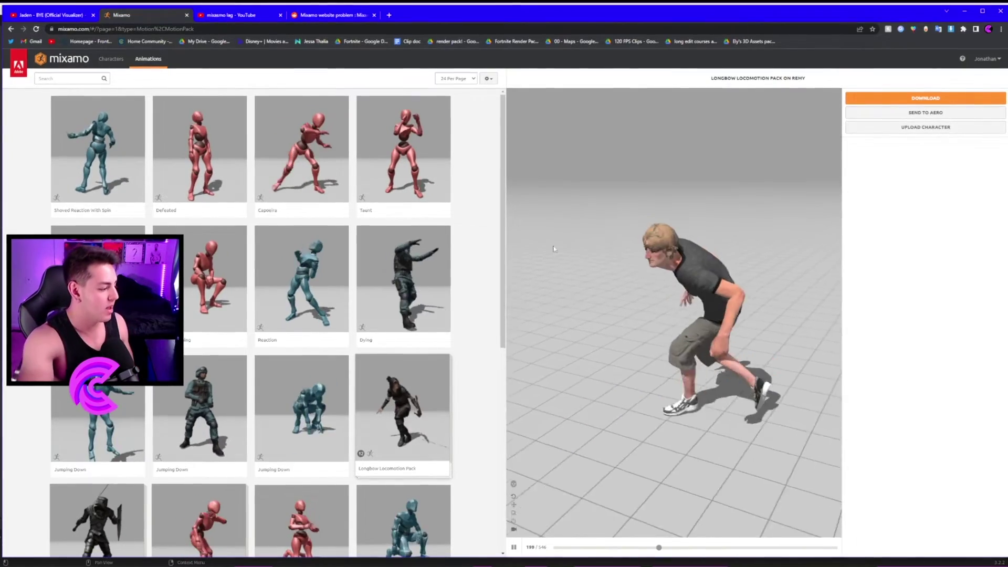
pyautogui.press('space')
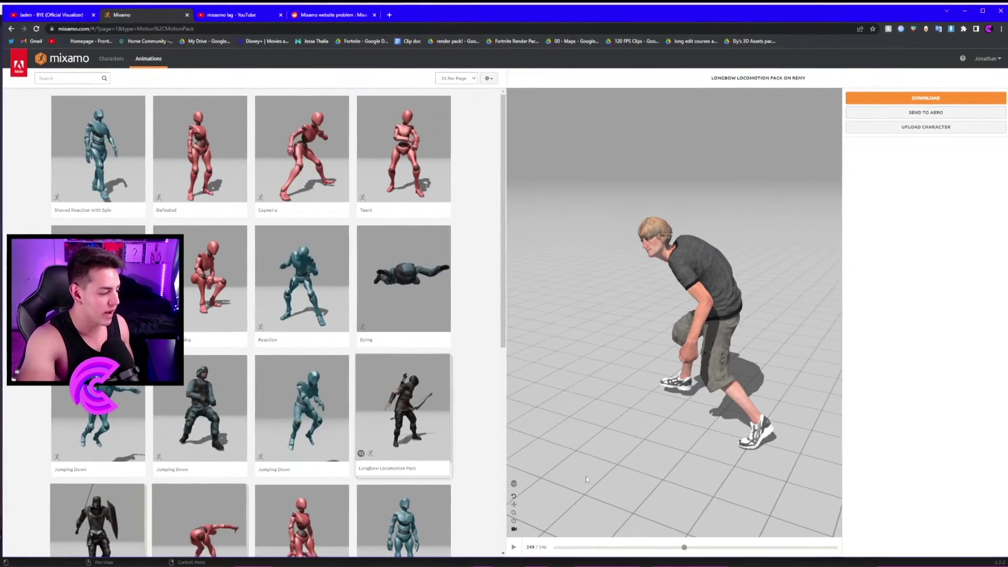
# Upload no structure renegade.fbx as a custom Mixamo character
pyautogui.click(926, 127)
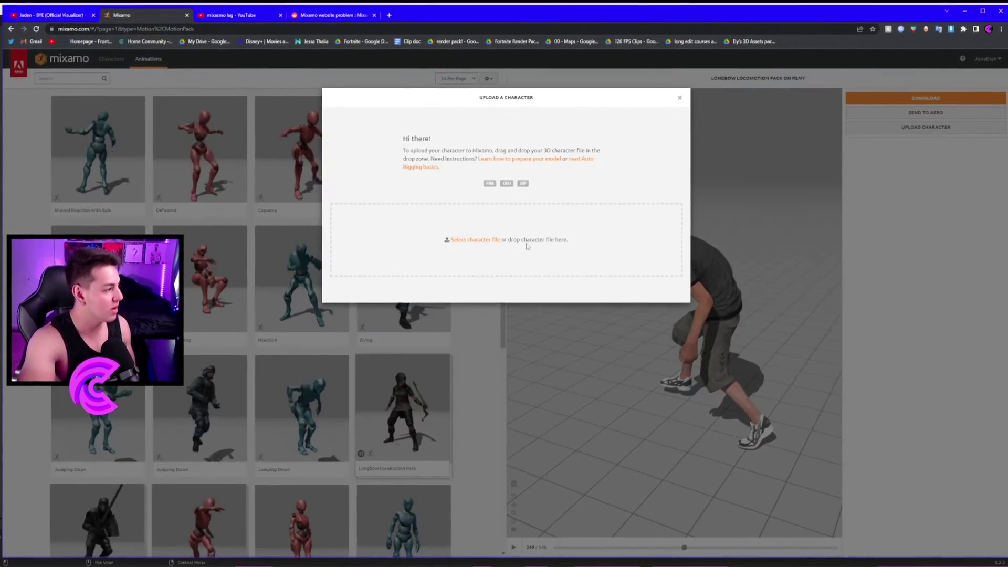
pyautogui.click(488, 242)
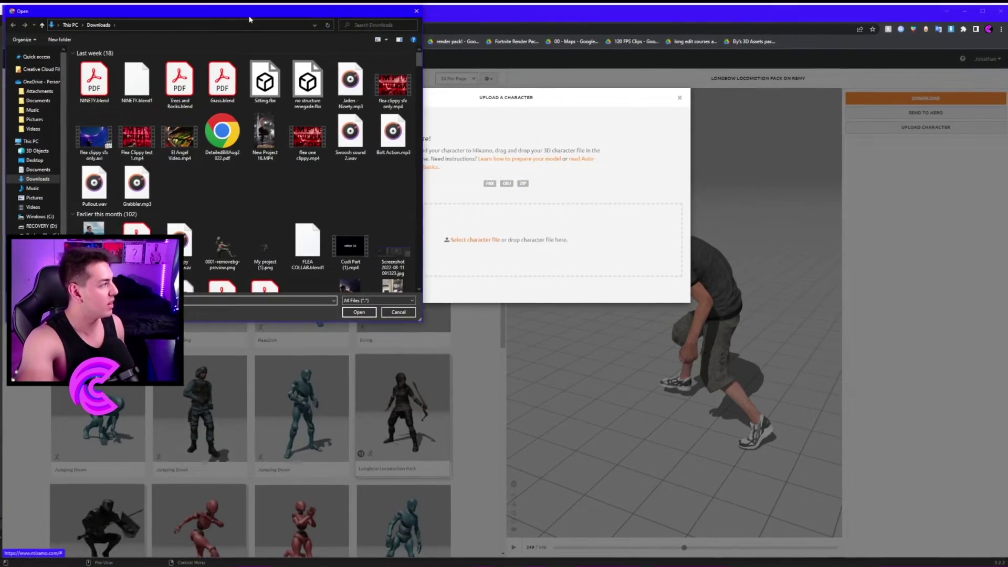
pyautogui.moveTo(249, 19); pyautogui.dragTo(768, 96)
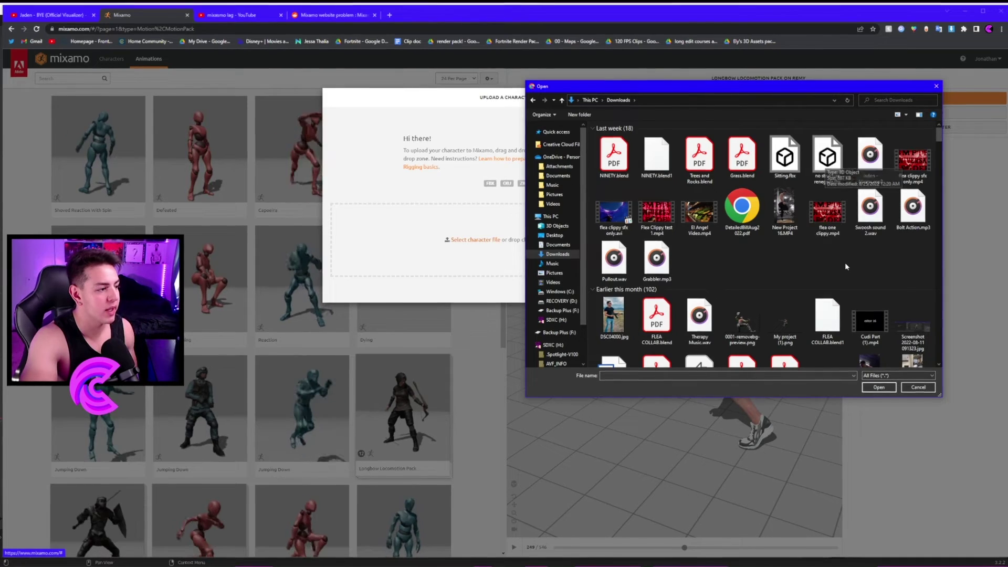
pyautogui.doubleClick(828, 155)
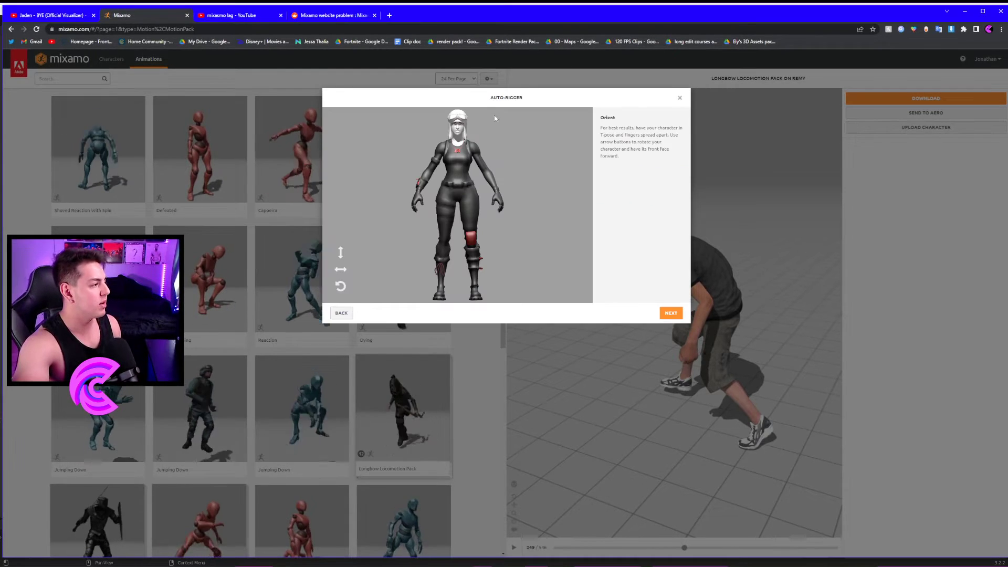
# Place the chin, wrist, elbow, knee and groin markers on the model, then start auto-rigging
pyautogui.click(670, 315)
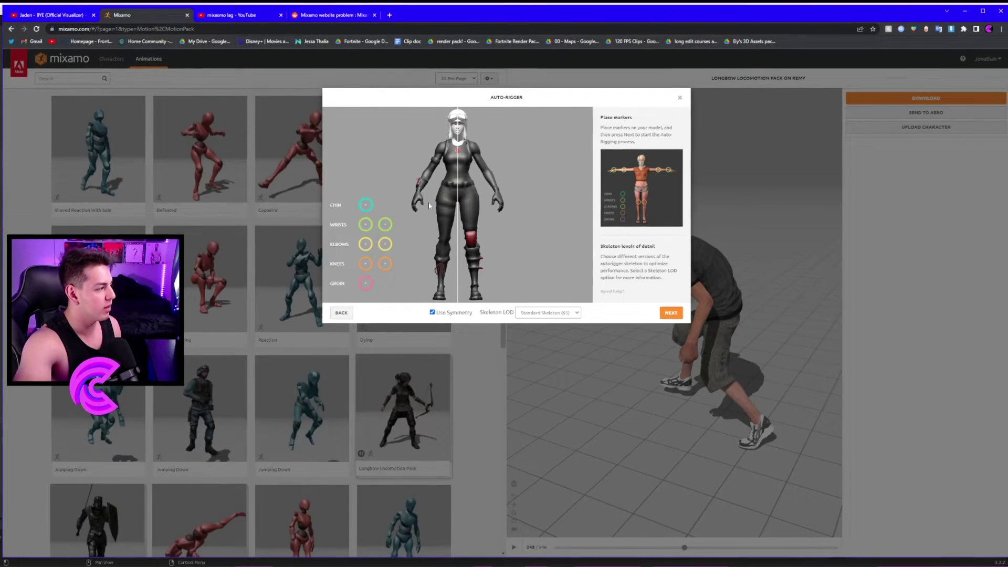
pyautogui.moveTo(366, 208); pyautogui.dragTo(458, 133)
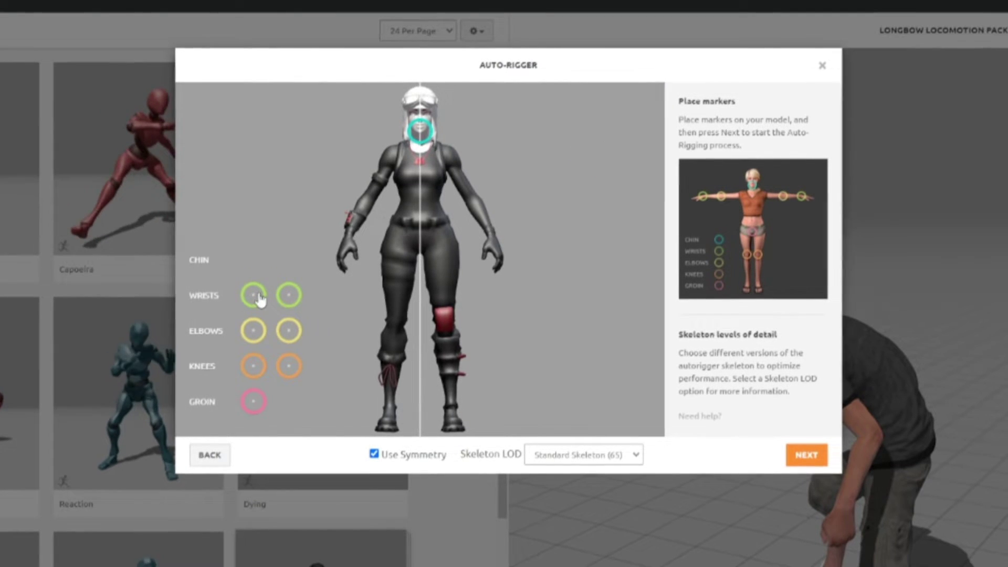
pyautogui.moveTo(258, 298)
pyautogui.mouseDown()
pyautogui.moveTo(358, 220)
pyautogui.moveTo(351, 236)
pyautogui.mouseUp()
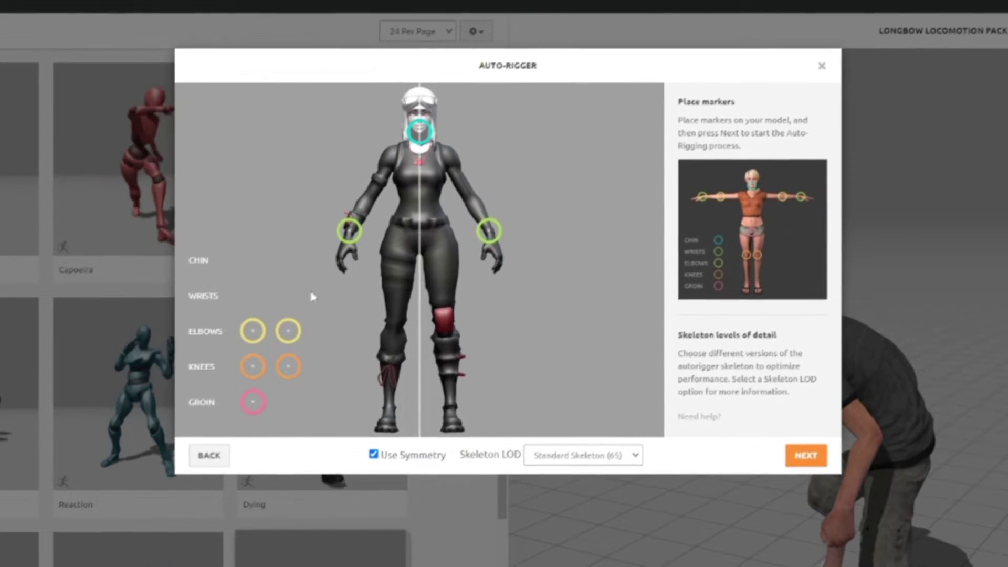
pyautogui.moveTo(256, 332); pyautogui.dragTo(372, 207)
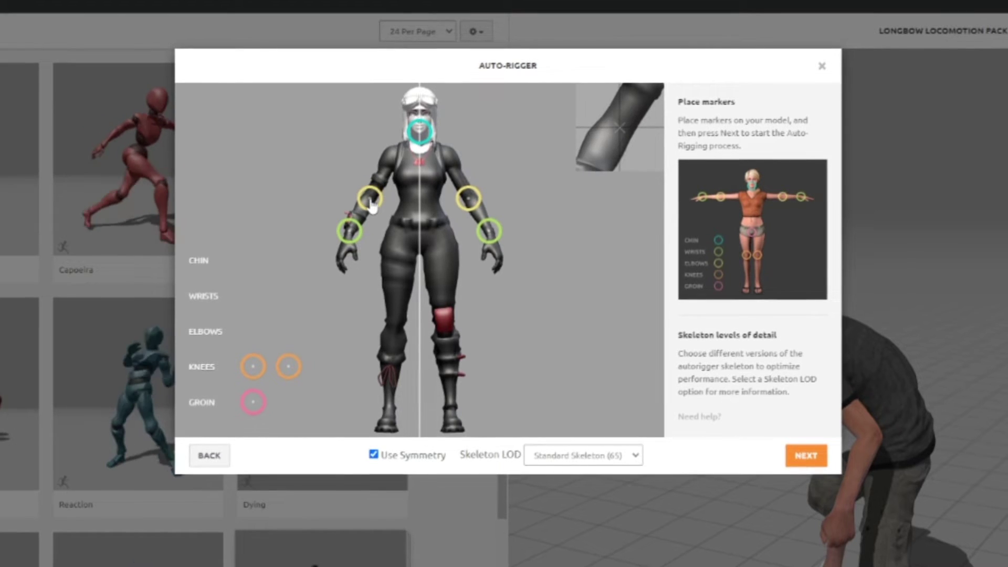
pyautogui.moveTo(254, 368); pyautogui.dragTo(393, 328)
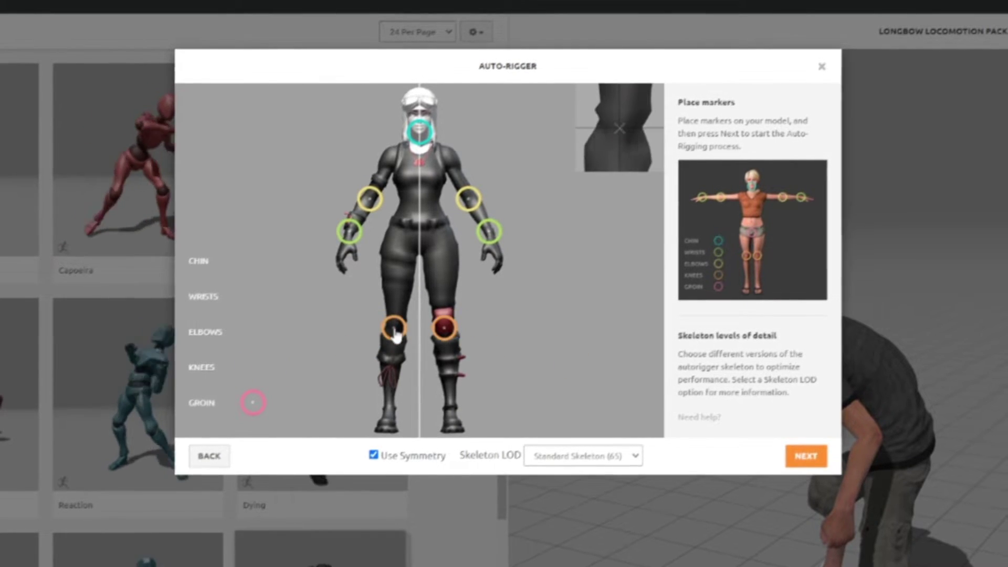
pyautogui.moveTo(254, 402); pyautogui.dragTo(405, 291)
pyautogui.moveTo(425, 252); pyautogui.dragTo(420, 246)
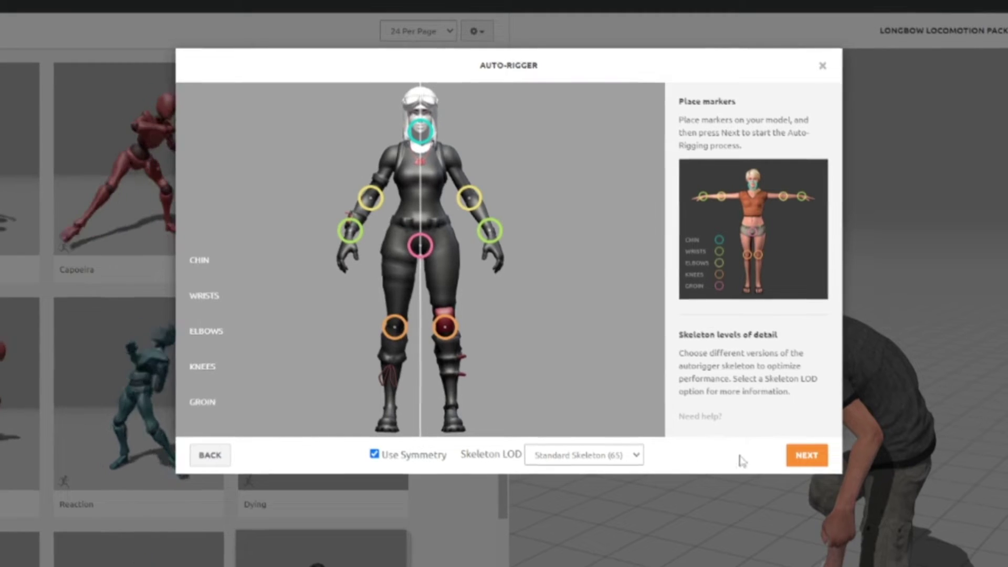
pyautogui.click(806, 454)
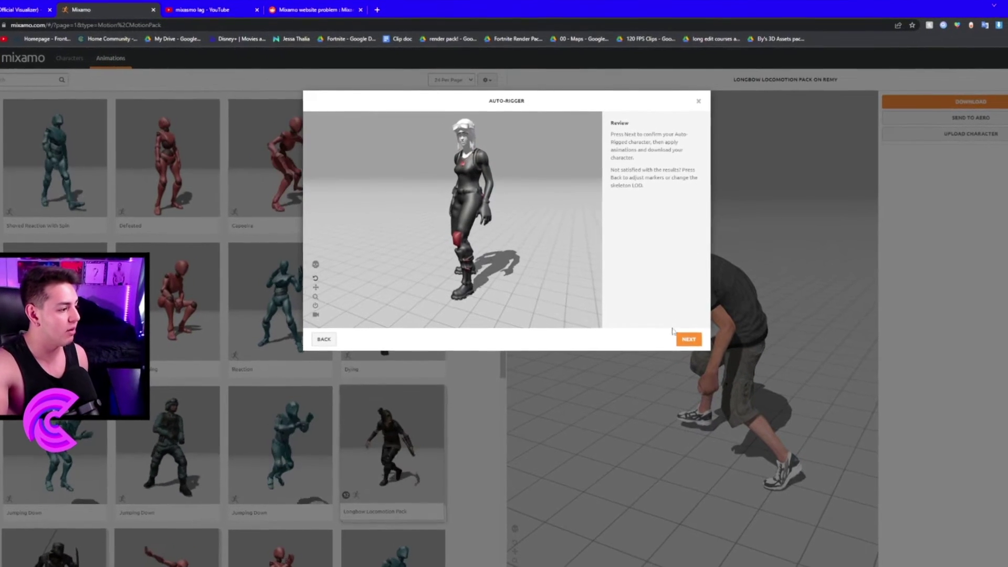
# Accept the auto-rig, confirm replacing the previous character, and apply Sitting Laughing
pyautogui.click(691, 344)
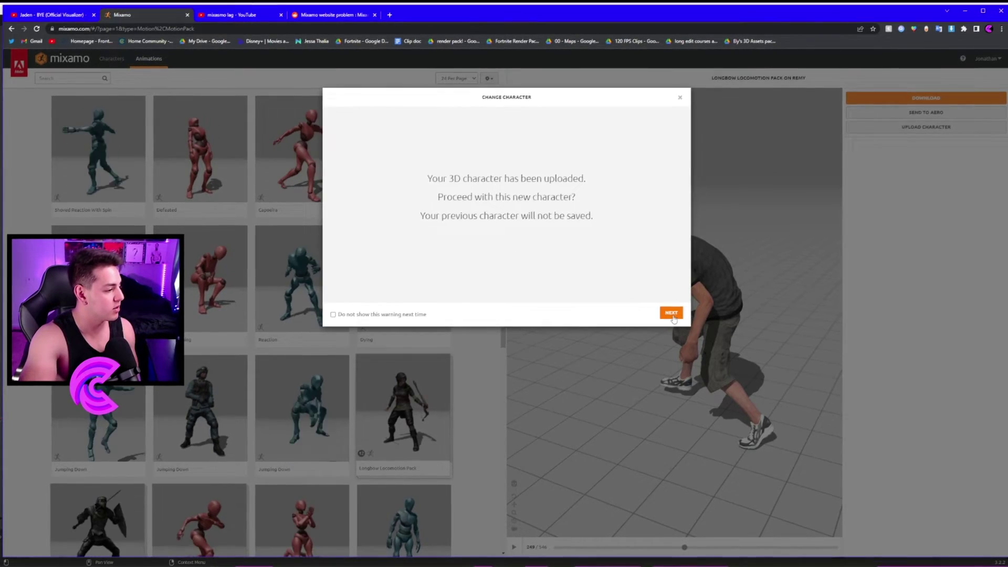
pyautogui.click(672, 314)
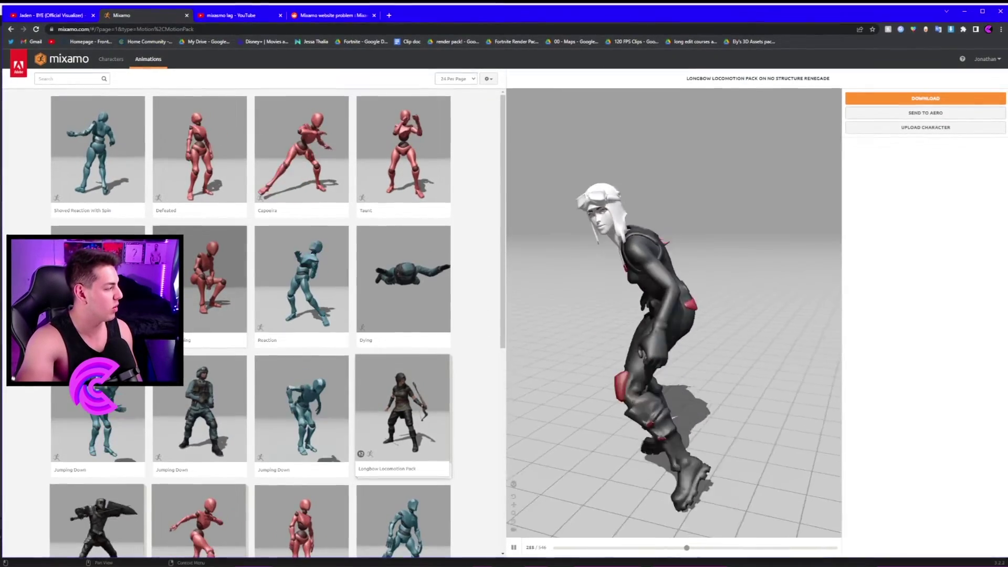
pyautogui.click(215, 283)
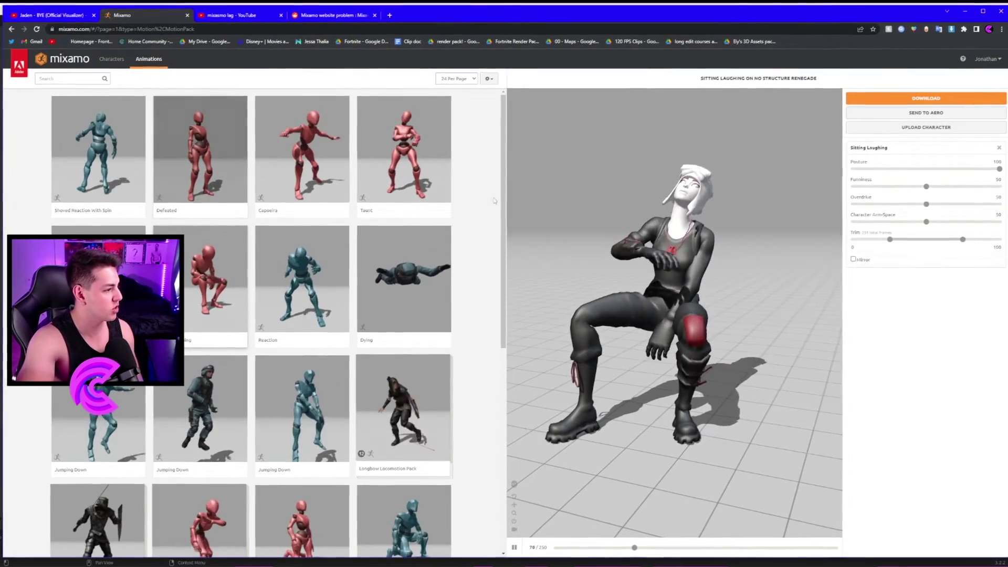
# Orbit the Sitting Laughing preview and bring up its Download Settings
pyautogui.moveTo(656, 279); pyautogui.dragTo(713, 272)
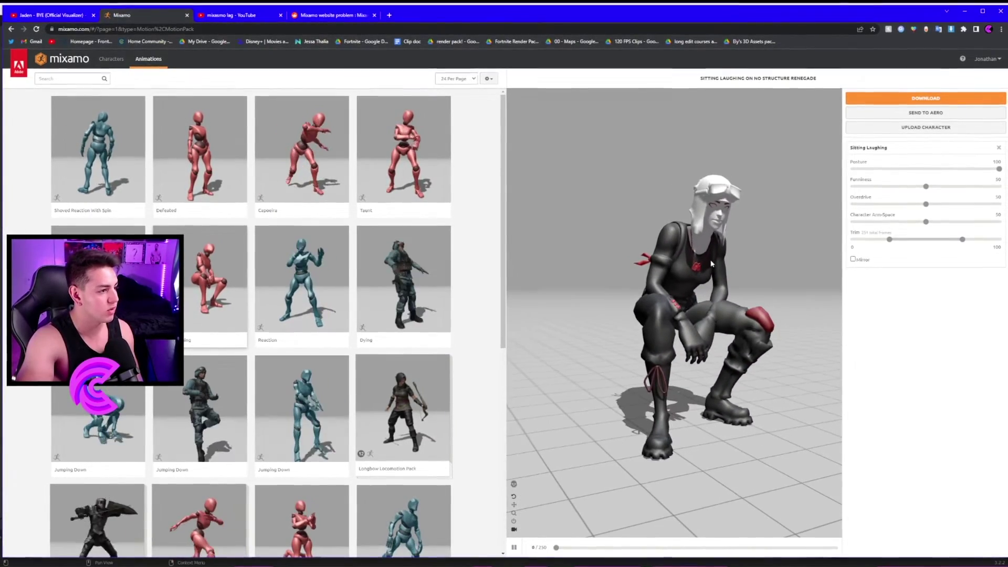
pyautogui.click(925, 98)
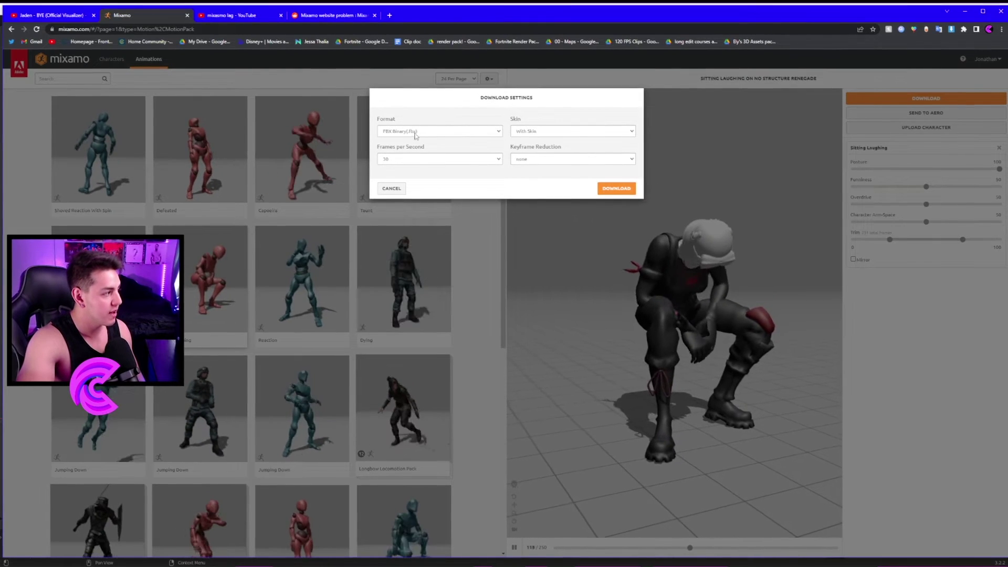
# Download the Sitting Laughing character as FBX with skin at 60 fps, then minimise Chrome
pyautogui.click(423, 158)
pyautogui.click(414, 173)
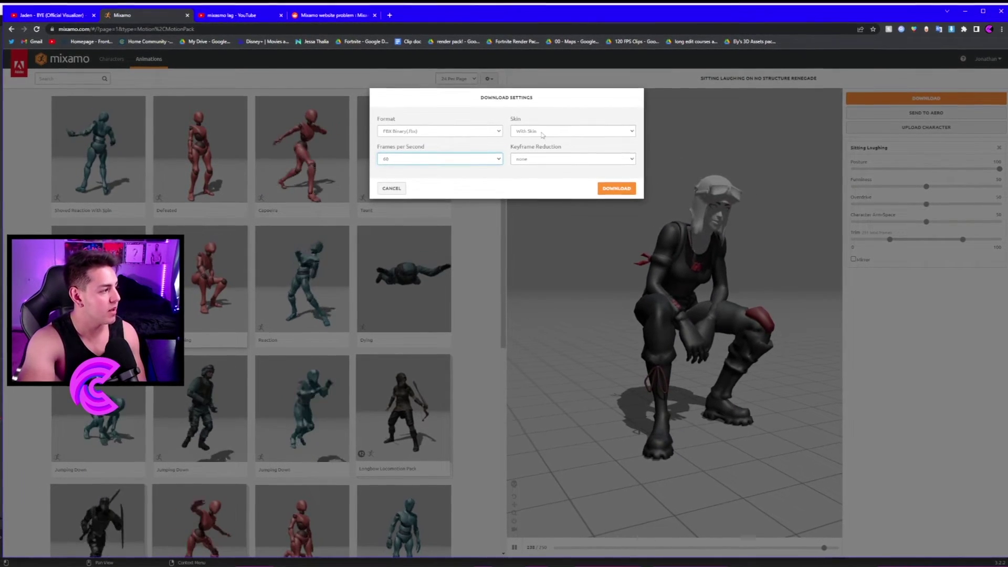
pyautogui.click(617, 188)
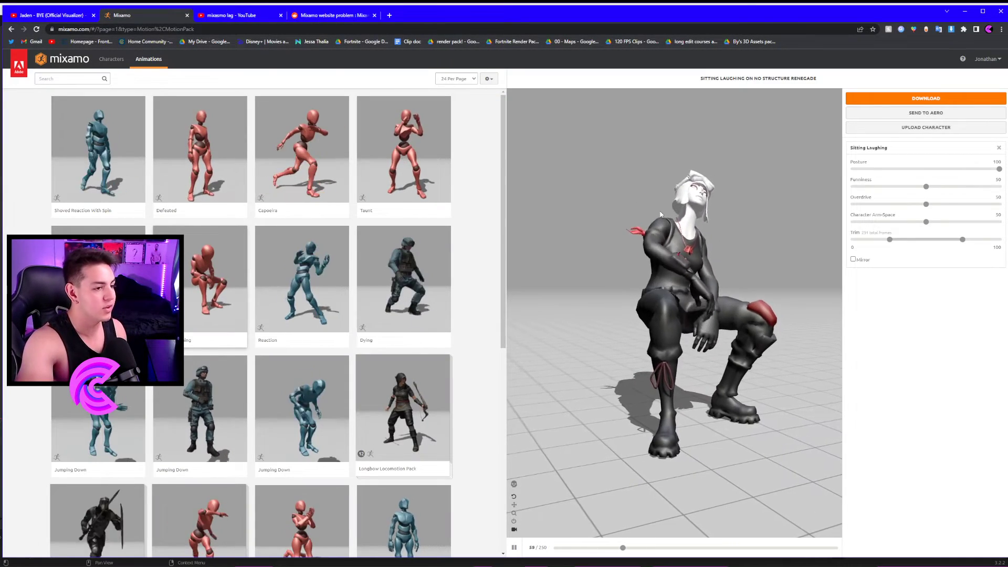
pyautogui.click(965, 11)
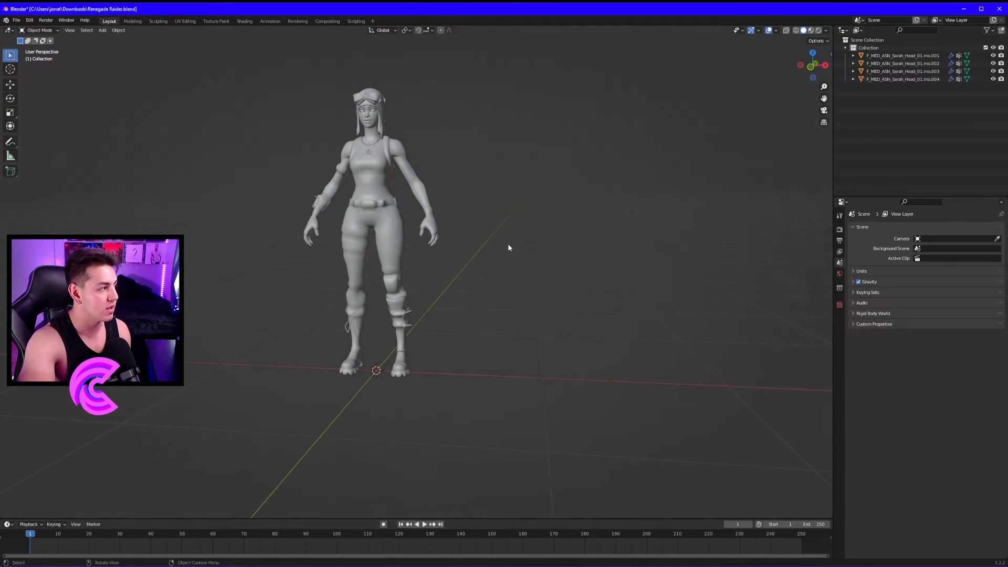
# Import Sitting Laughing.fbx as an FBX file so it appears beside the original model
pyautogui.click(16, 20)
pyautogui.moveTo(53, 127)
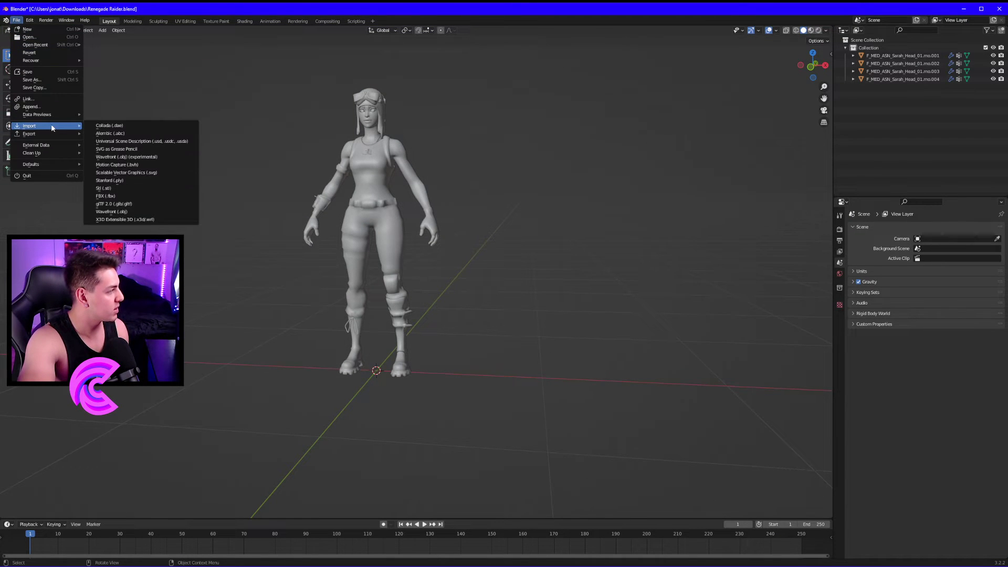
pyautogui.click(133, 195)
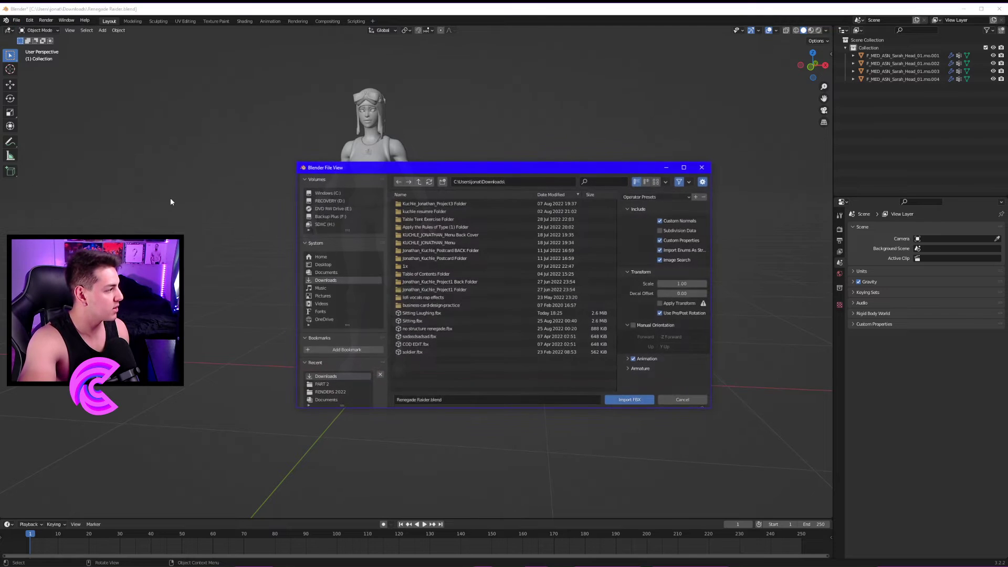
pyautogui.click(435, 313)
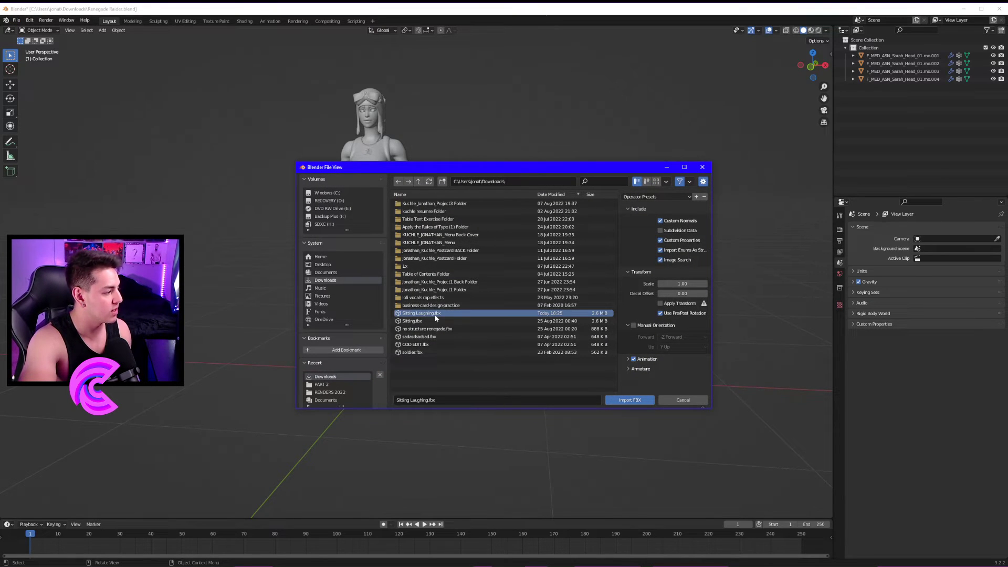
pyautogui.click(629, 400)
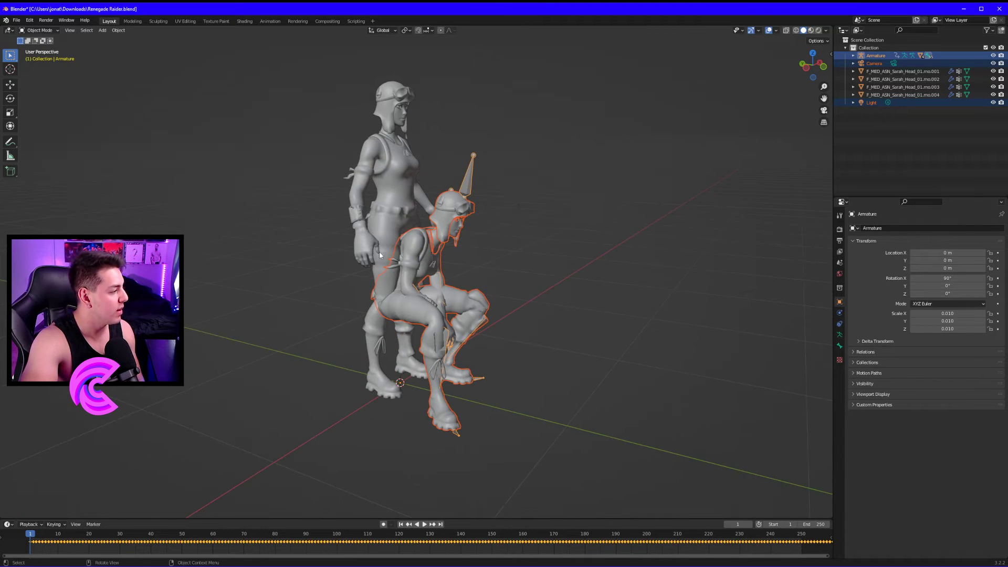
# Switch the viewport to Material Preview shading and deselect everything
pyautogui.moveTo(379, 255); pyautogui.dragTo(382, 224, button='middle')
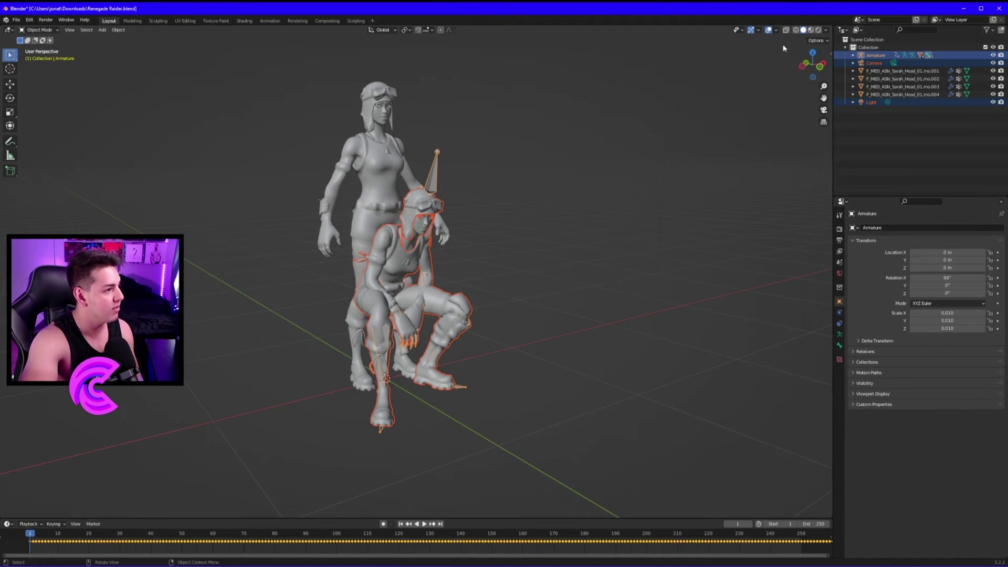
pyautogui.click(810, 30)
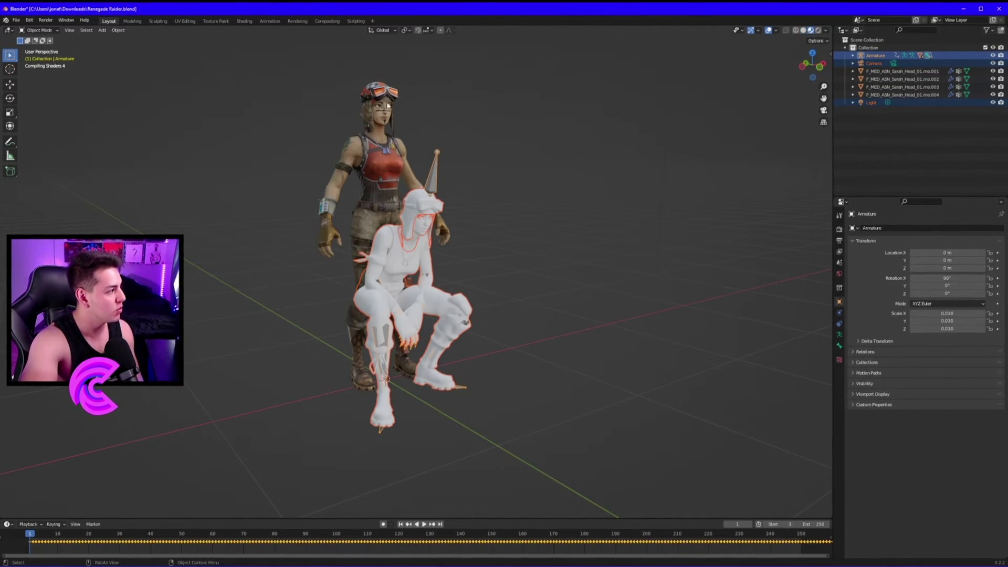
pyautogui.click(553, 234)
# Select the white imported character and expand its Armature in the outliner
pyautogui.moveTo(553, 233); pyautogui.dragTo(513, 212, button='middle')
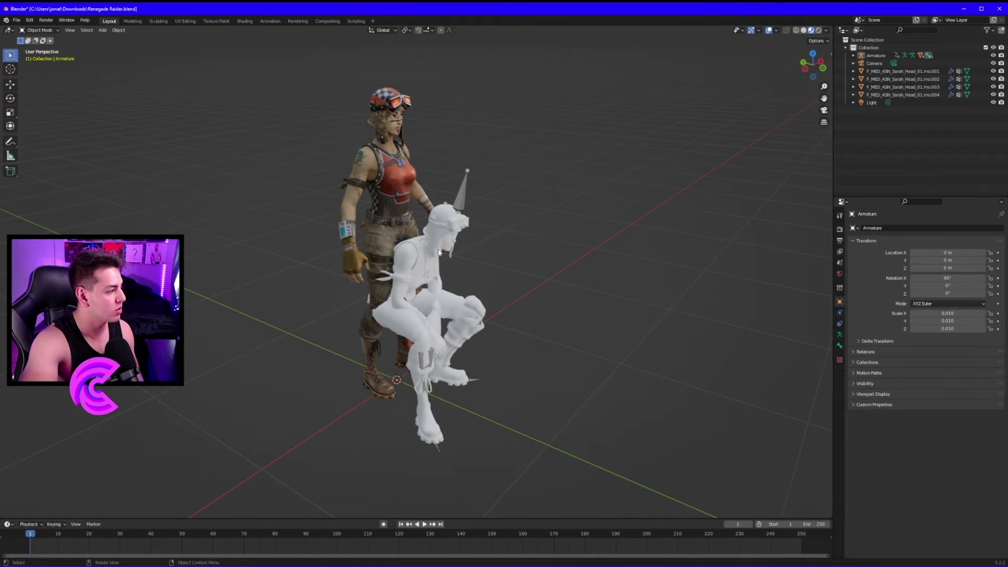
pyautogui.click(420, 282)
pyautogui.click(875, 54)
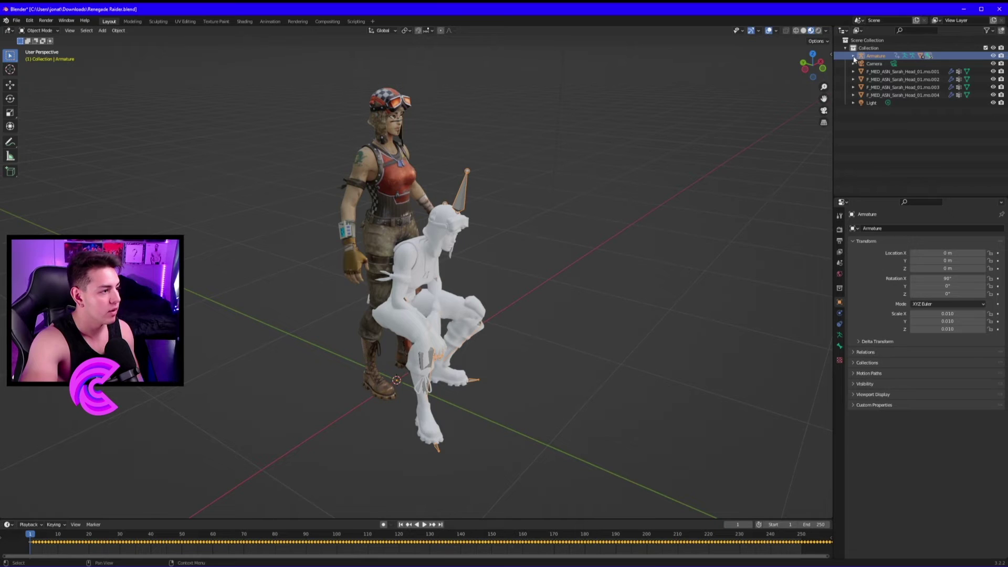
pyautogui.click(854, 56)
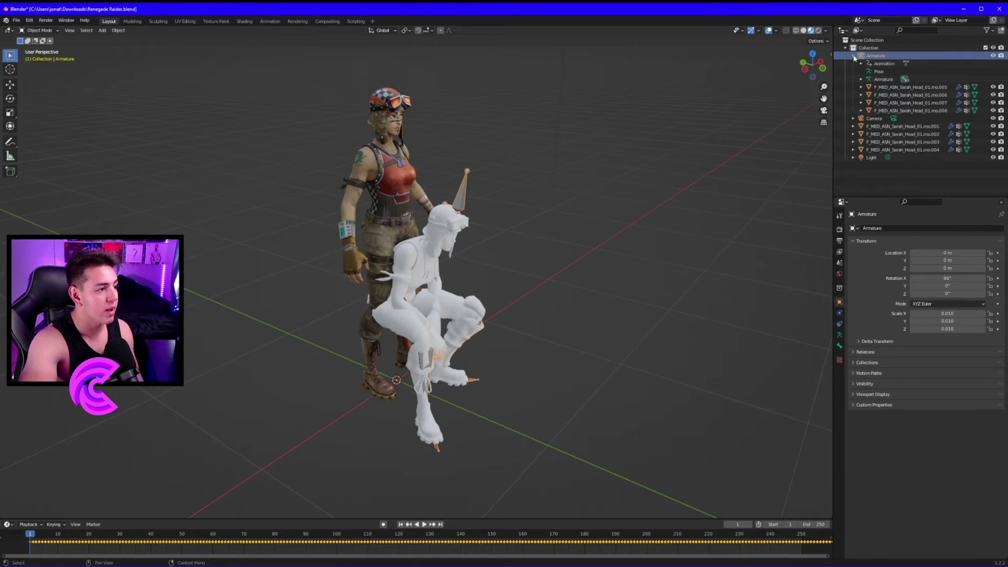
# Assign the textured hair material to the F_MED_ASN_Sarah_Head_01.mo.005 mesh
pyautogui.click(901, 88)
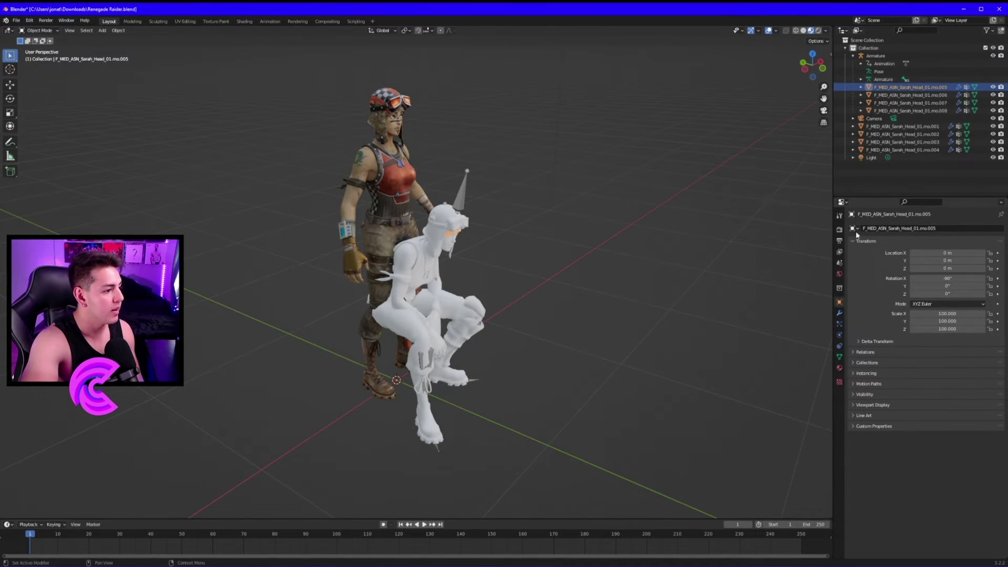
pyautogui.click(839, 368)
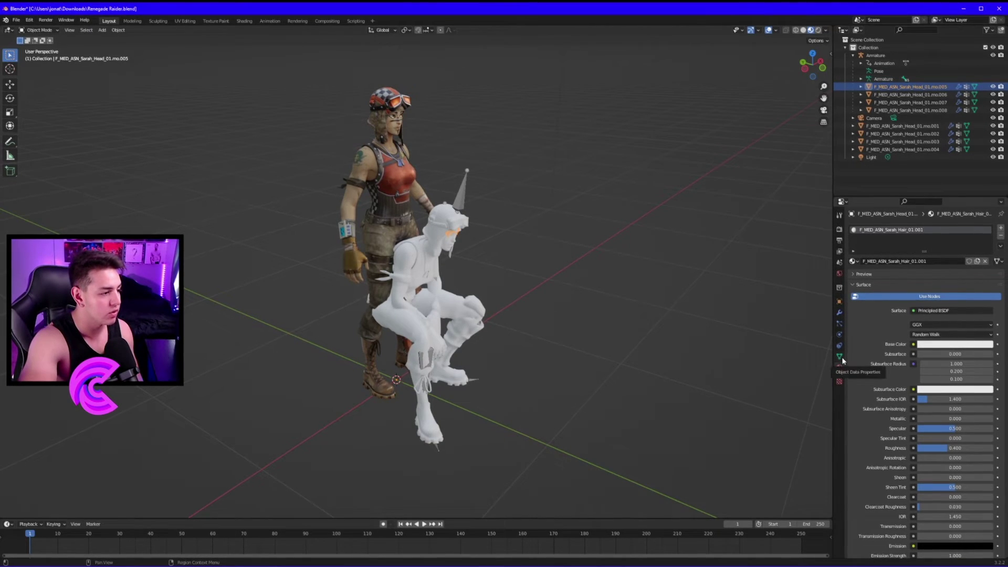
pyautogui.click(855, 261)
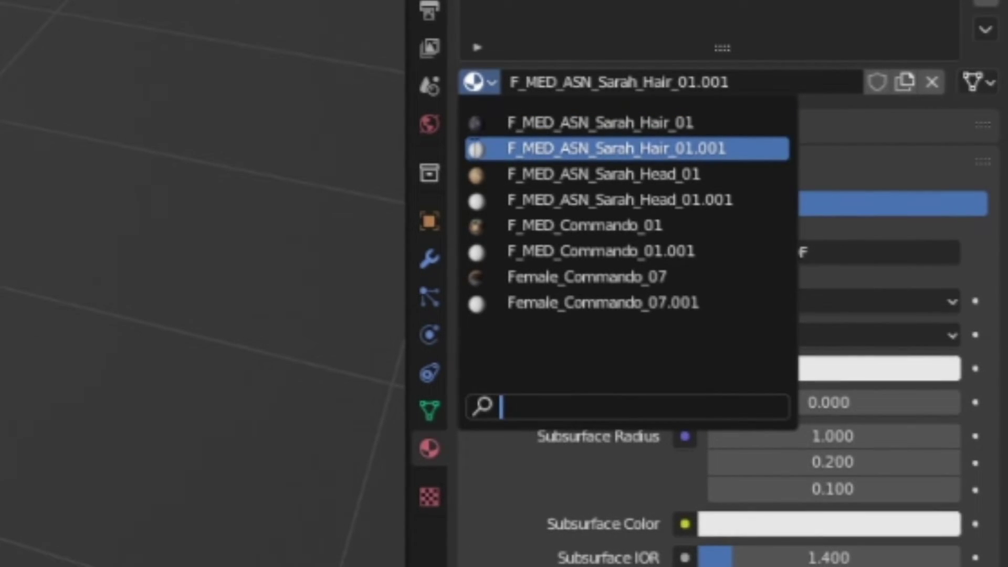
pyautogui.click(615, 124)
pyautogui.moveTo(538, 259); pyautogui.dragTo(512, 232, button='middle')
pyautogui.scroll(4, 473, 215)
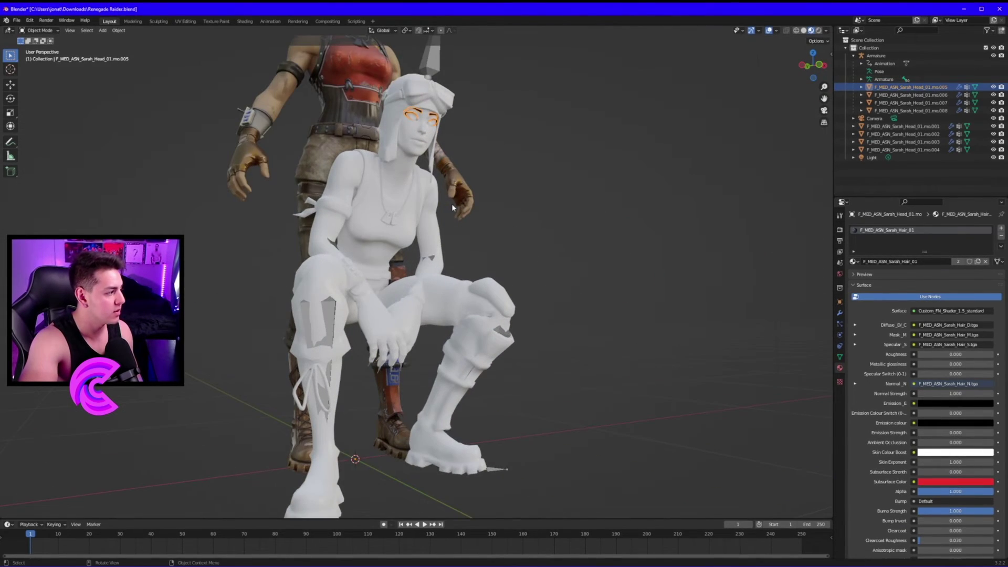
pyautogui.moveTo(452, 207); pyautogui.dragTo(398, 126, button='middle')
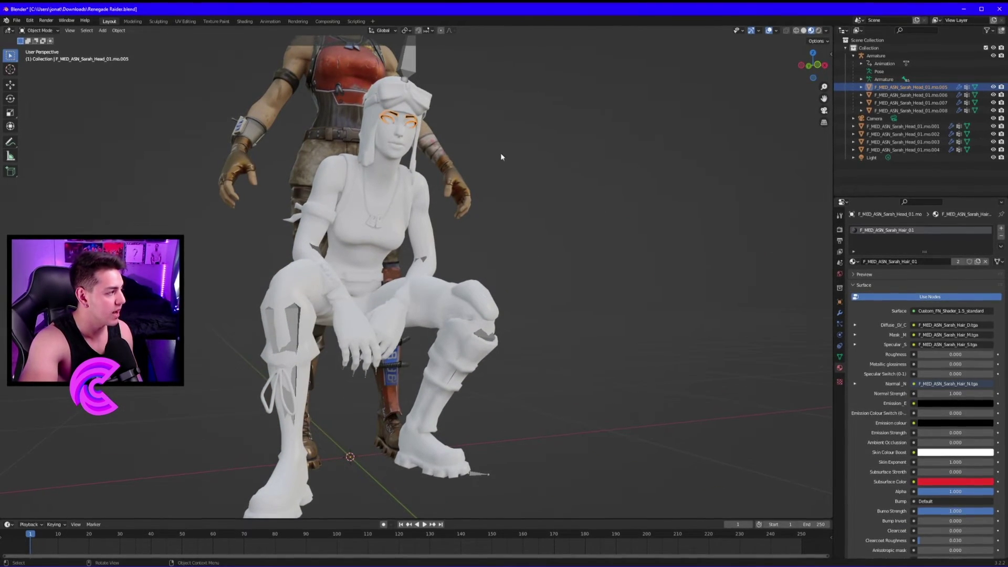
# Give the body part F_MED_Commando_01, then bring up the head part's material list
pyautogui.click(911, 95)
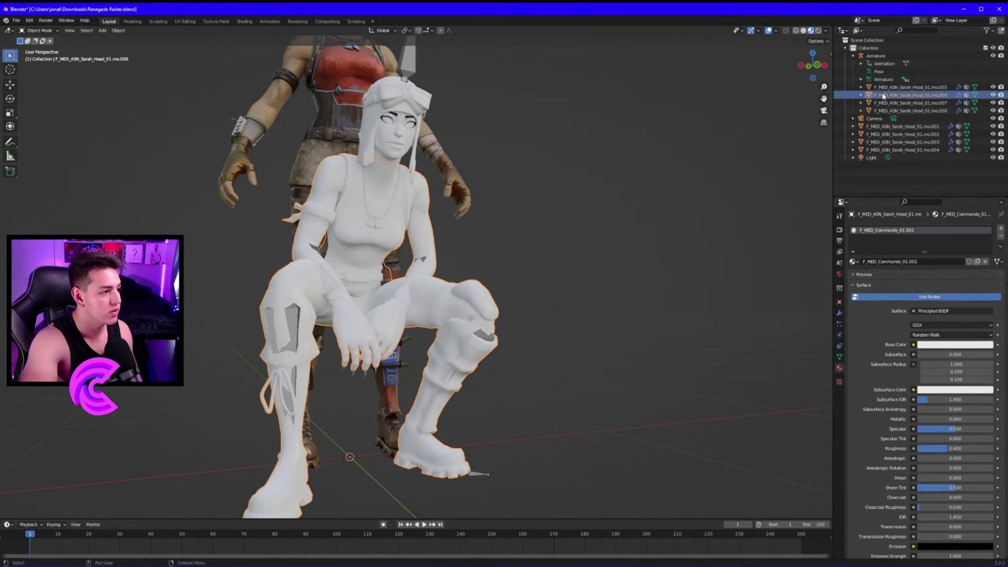
pyautogui.click(854, 261)
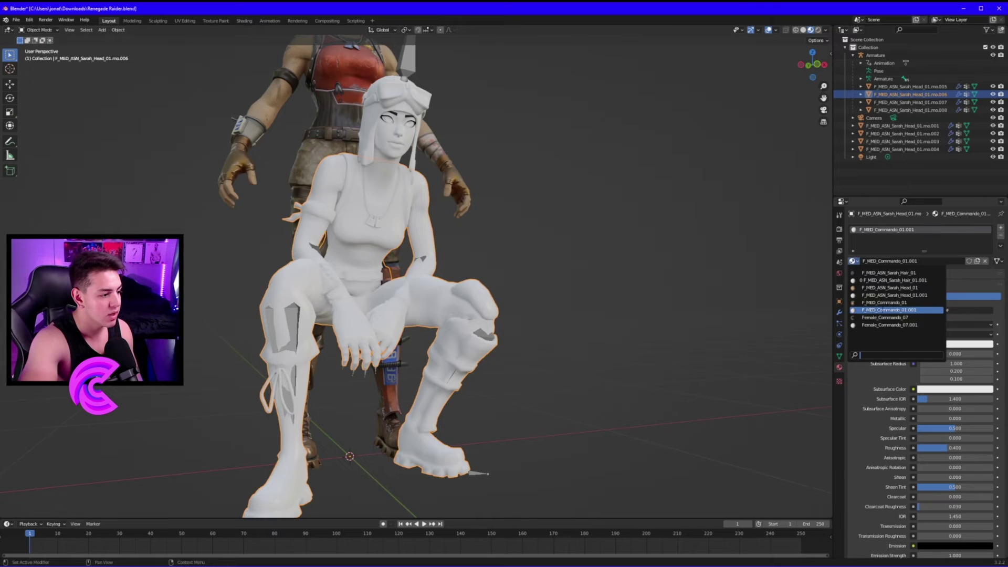
pyautogui.click(897, 304)
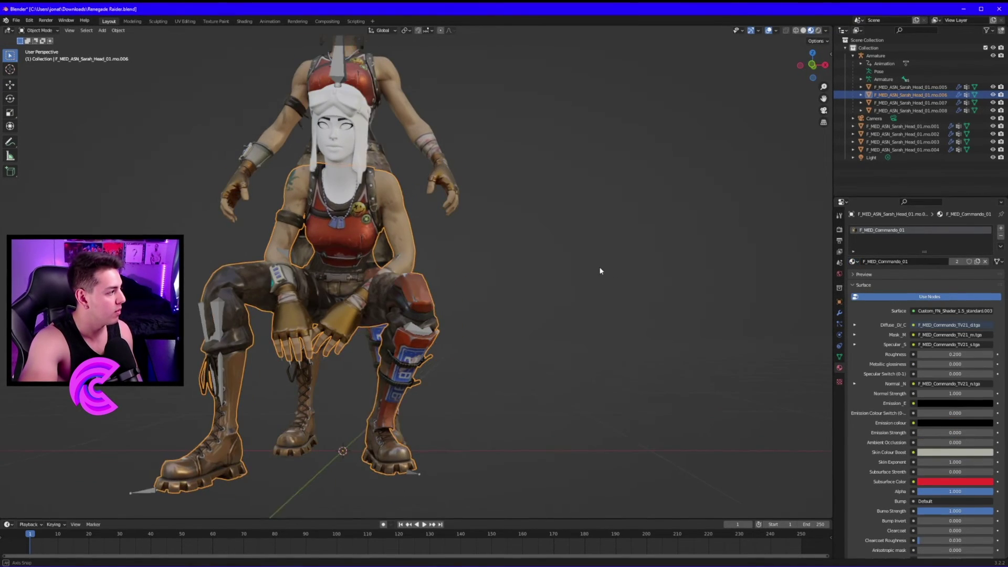
pyautogui.moveTo(588, 270); pyautogui.dragTo(604, 273, button='middle')
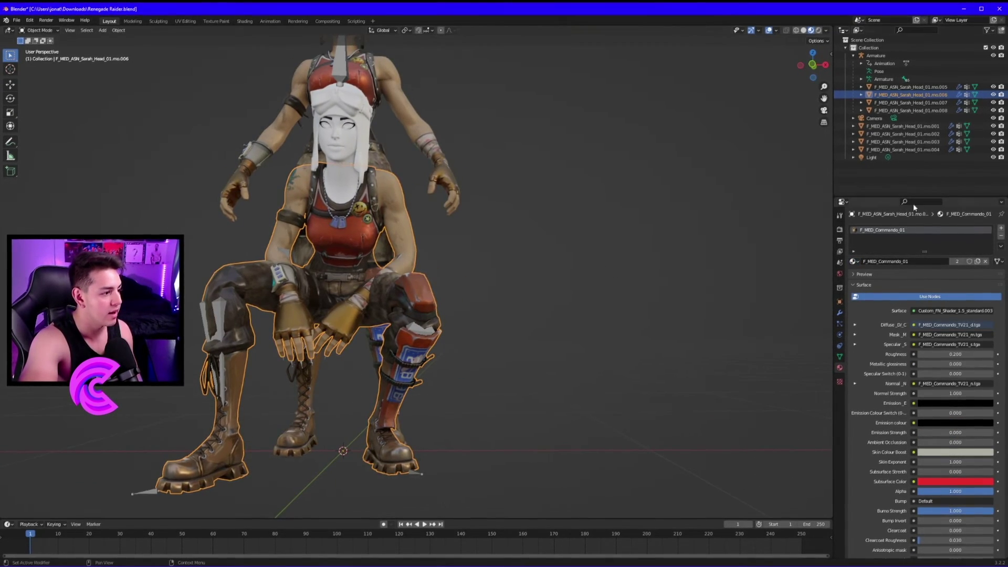
pyautogui.click(911, 103)
pyautogui.click(853, 261)
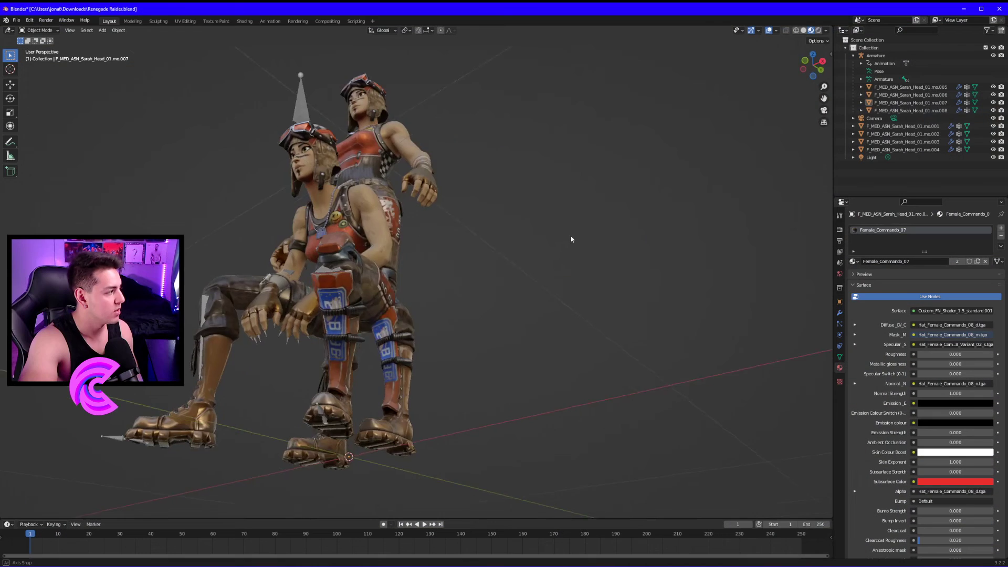
pyautogui.scroll(3, 635, 260)
# Delete the four meshes of the original standing model from the Outliner
pyautogui.scroll(-4, 587, 239)
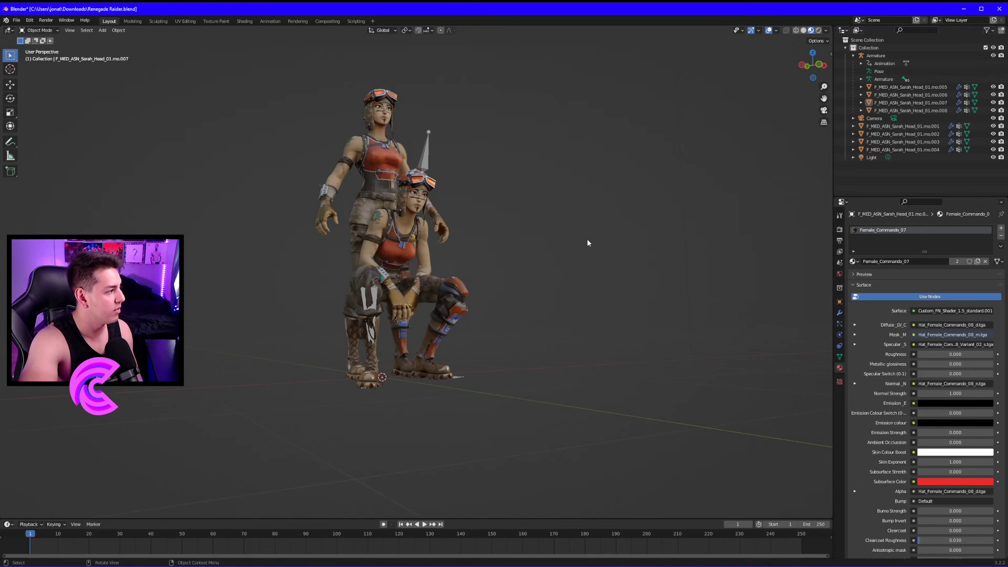
pyautogui.moveTo(587, 238); pyautogui.dragTo(370, 213, button='middle')
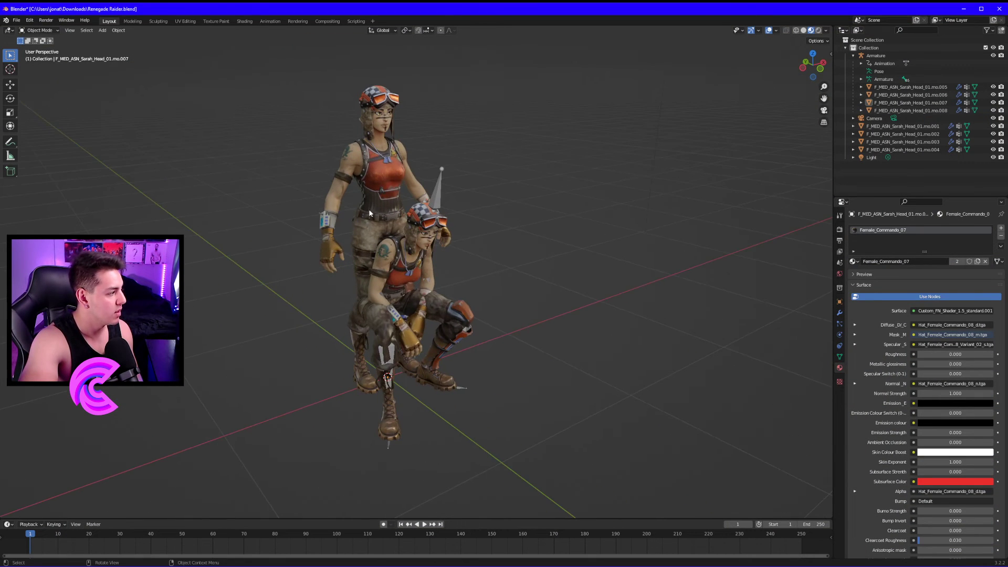
pyautogui.moveTo(487, 235); pyautogui.dragTo(462, 221, button='middle')
pyautogui.click(384, 135)
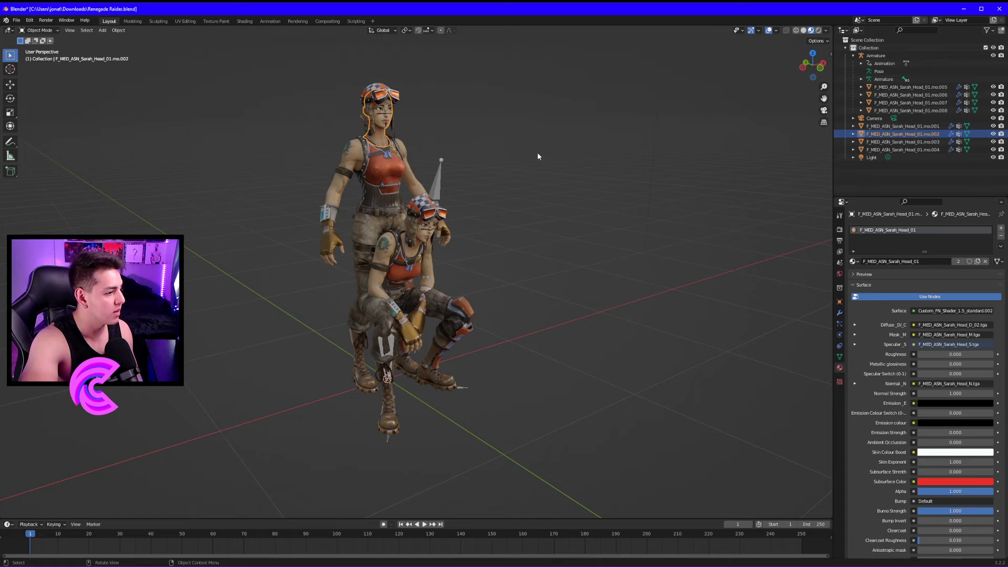
pyautogui.click(858, 163)
pyautogui.click(892, 126)
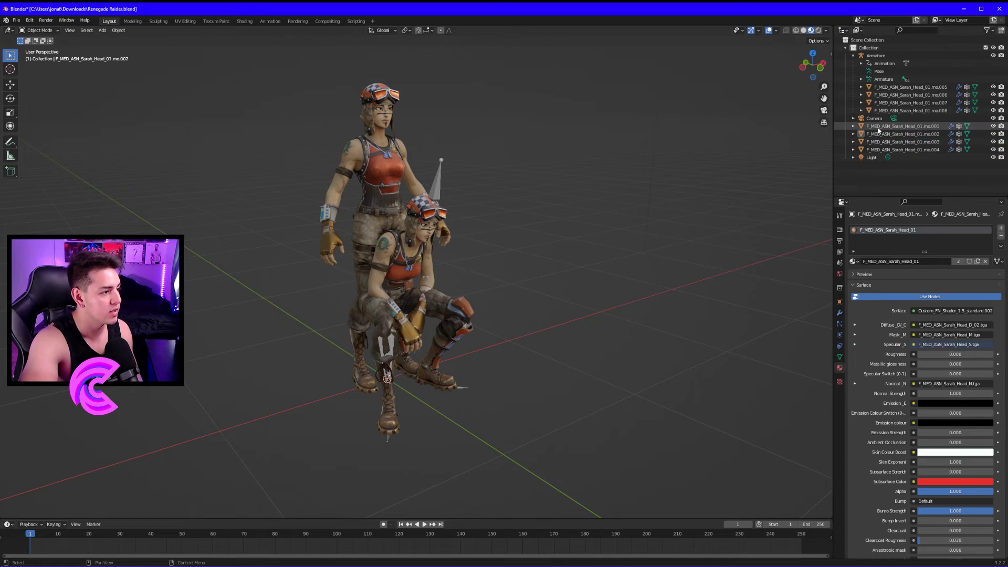
pyautogui.keyDown('shift'); pyautogui.click(899, 150); pyautogui.keyUp('shift')
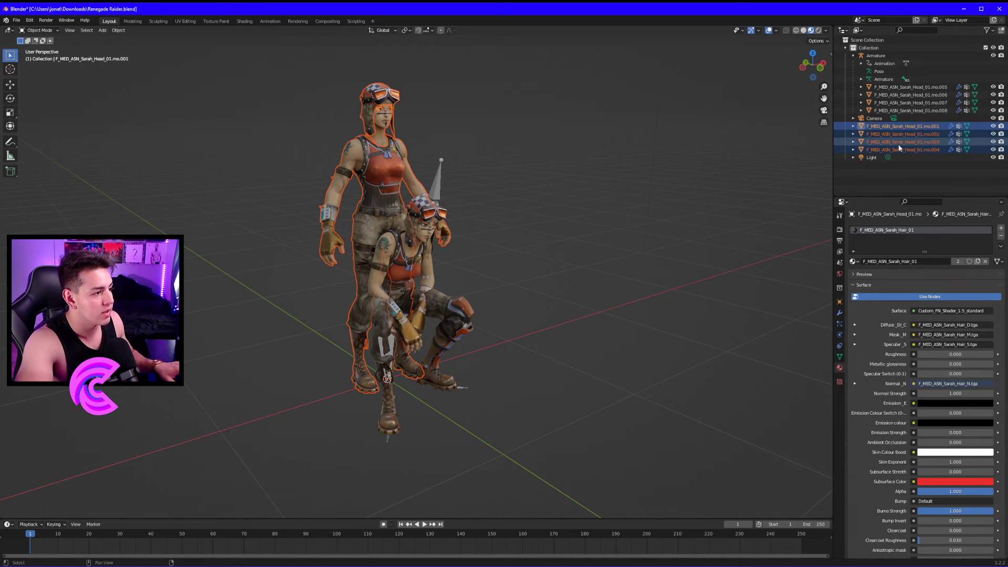
pyautogui.rightClick(910, 151)
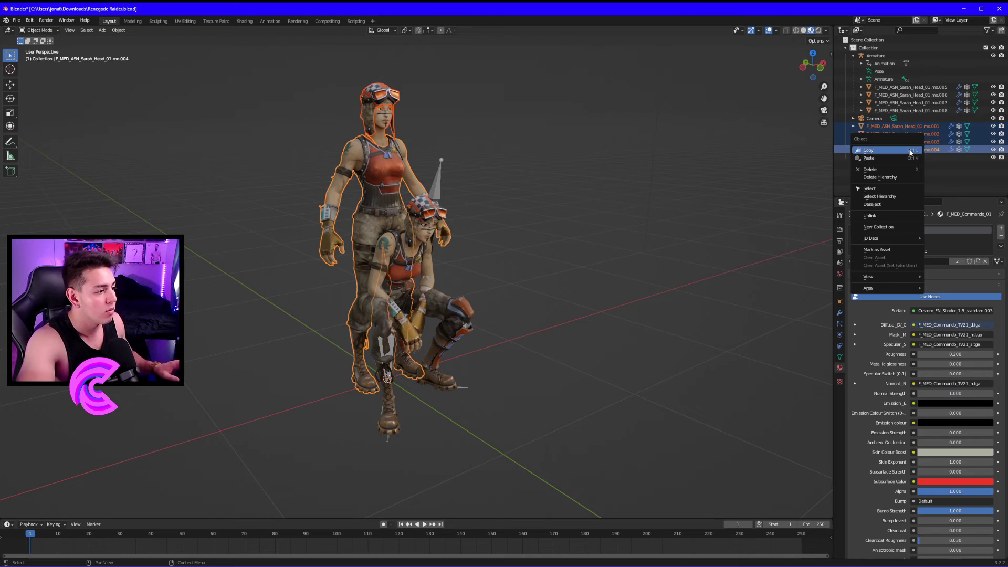
pyautogui.click(876, 169)
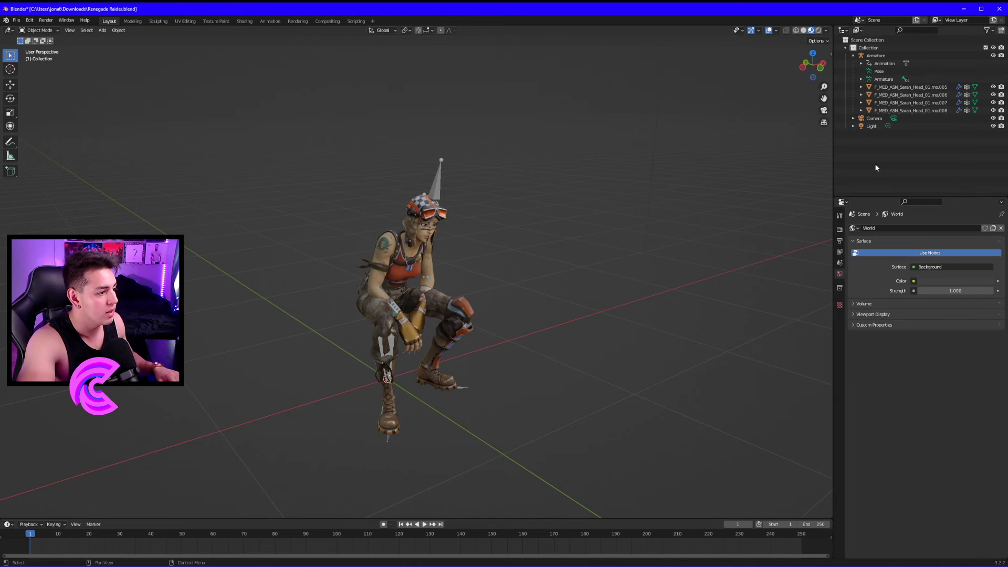
# Hide the imported Armature's bones in the viewport
pyautogui.moveTo(580, 249); pyautogui.dragTo(470, 188, button='middle')
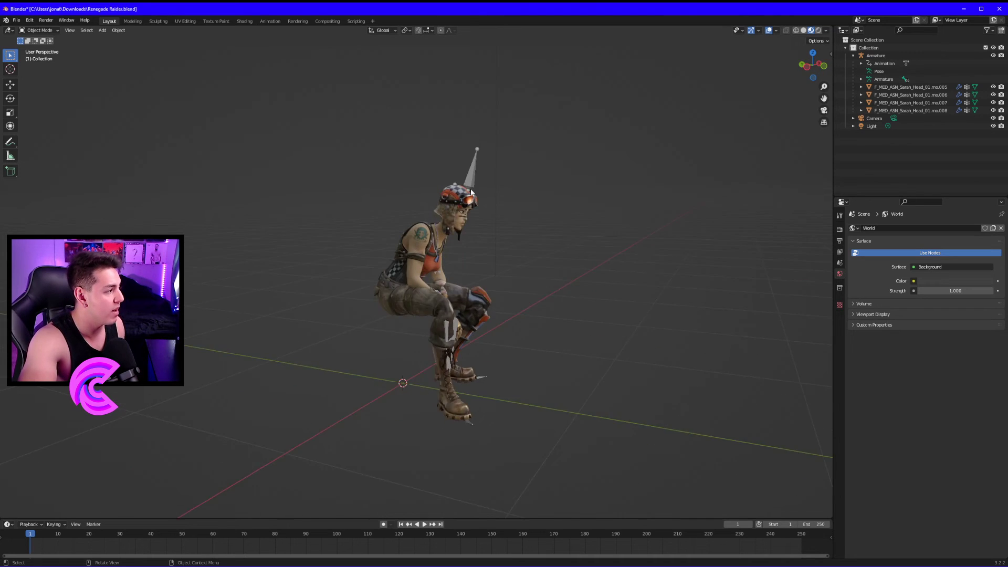
pyautogui.scroll(4, 504, 141)
pyautogui.moveTo(539, 98); pyautogui.dragTo(432, 147, button='middle')
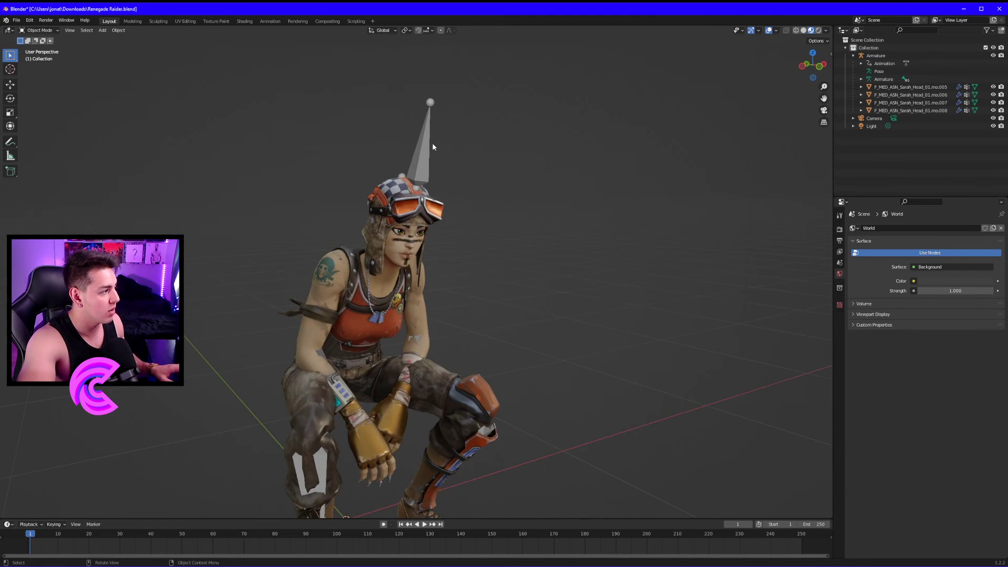
pyautogui.scroll(-2, 425, 181)
pyautogui.click(422, 188)
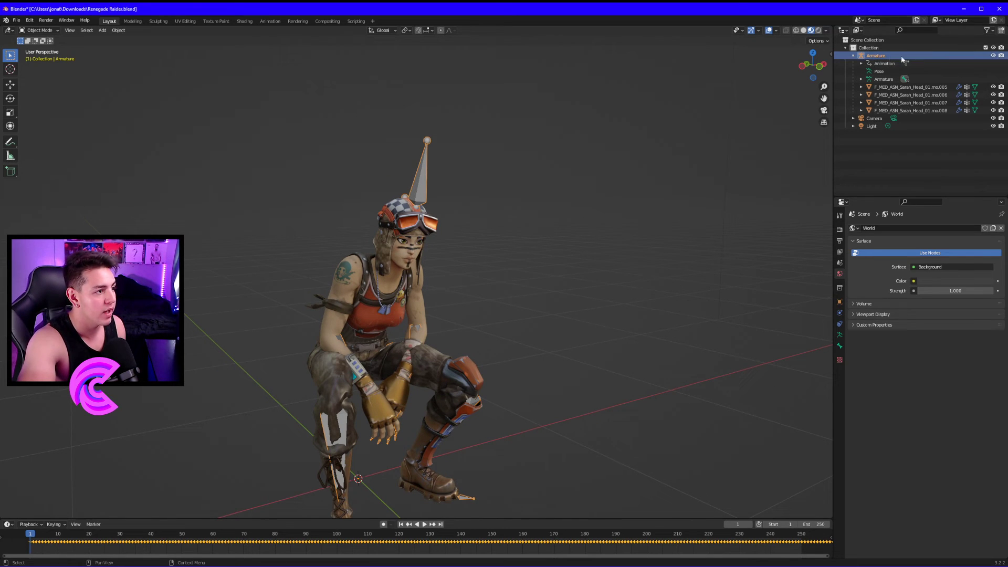
pyautogui.click(992, 56)
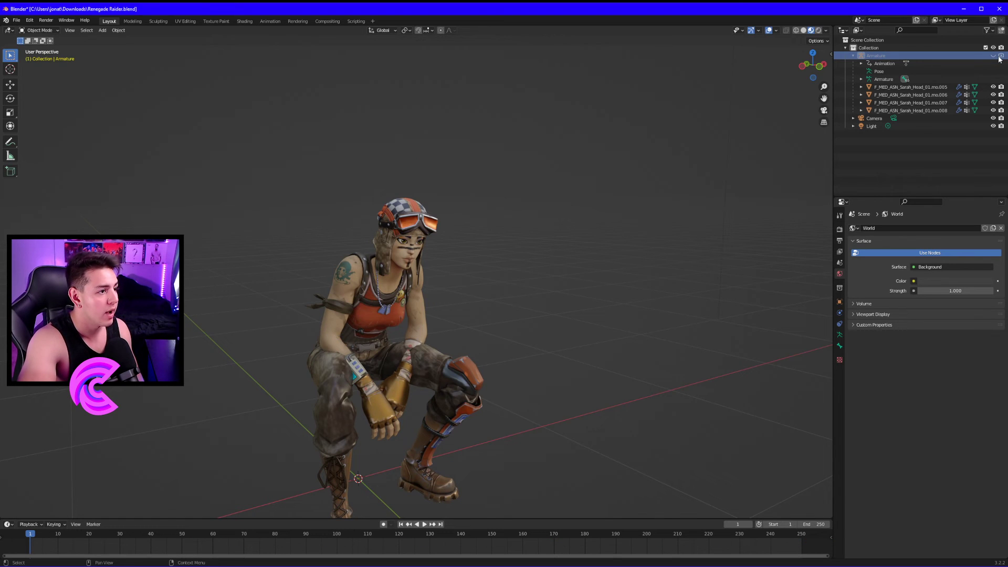
# Watch the Sitting Laughing animation play while orbiting the character, then stop playback
pyautogui.scroll(-3, 609, 266)
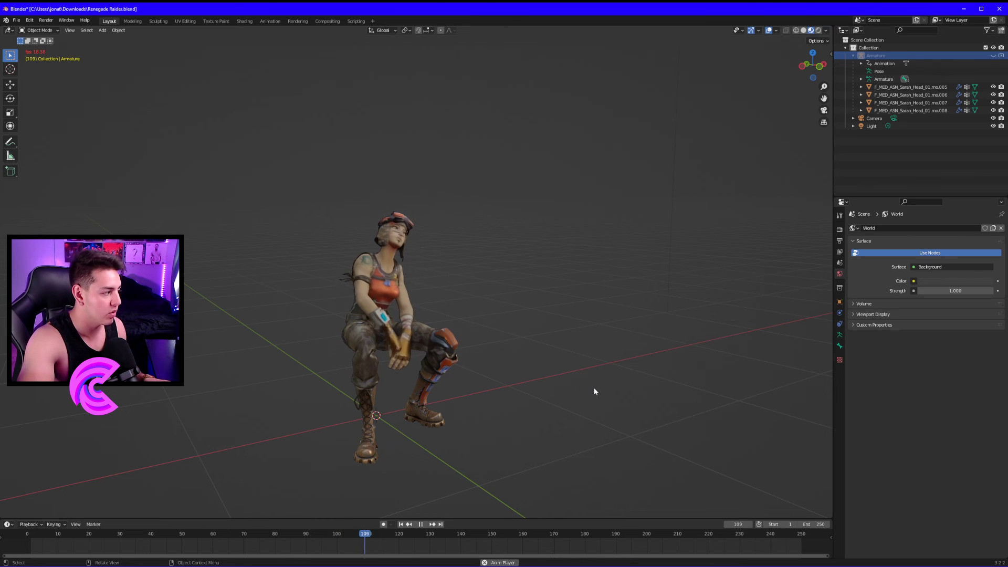
pyautogui.scroll(-1, 595, 389)
pyautogui.moveTo(437, 307)
pyautogui.mouseDown(button='middle')
pyautogui.moveTo(400, 294)
pyautogui.moveTo(434, 301)
pyautogui.mouseUp(button='middle')
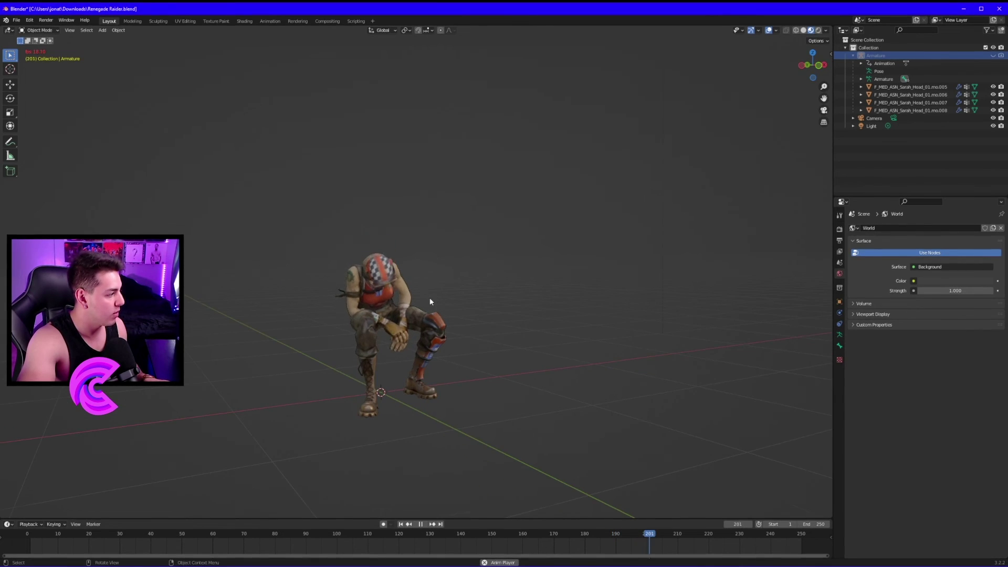
pyautogui.scroll(3, 430, 297)
pyautogui.moveTo(416, 334); pyautogui.dragTo(525, 247, button='middle')
pyautogui.press('space')
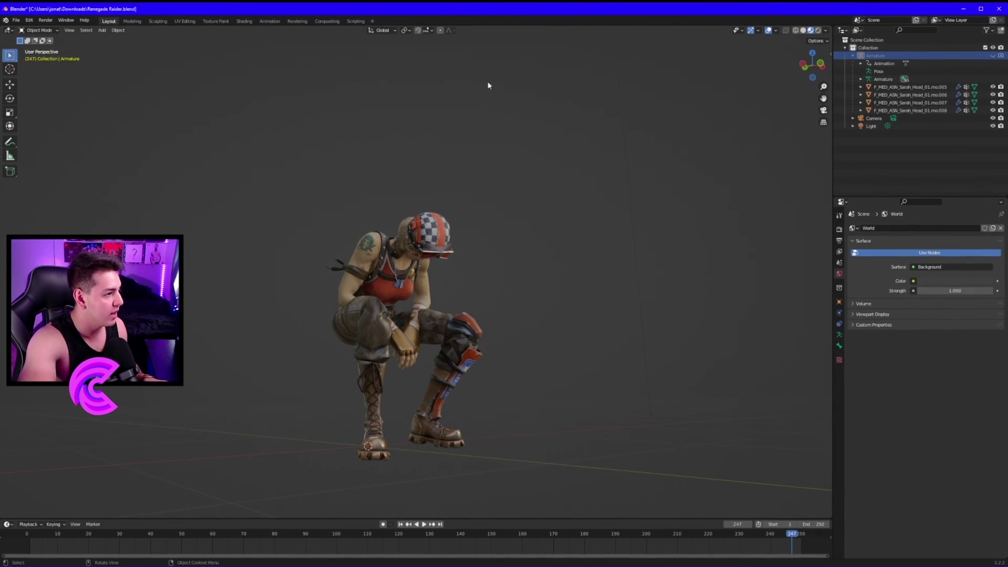
# Replay the animation from a low rear angle and stop it again
pyautogui.moveTo(434, 246); pyautogui.dragTo(815, 269, button='middle')
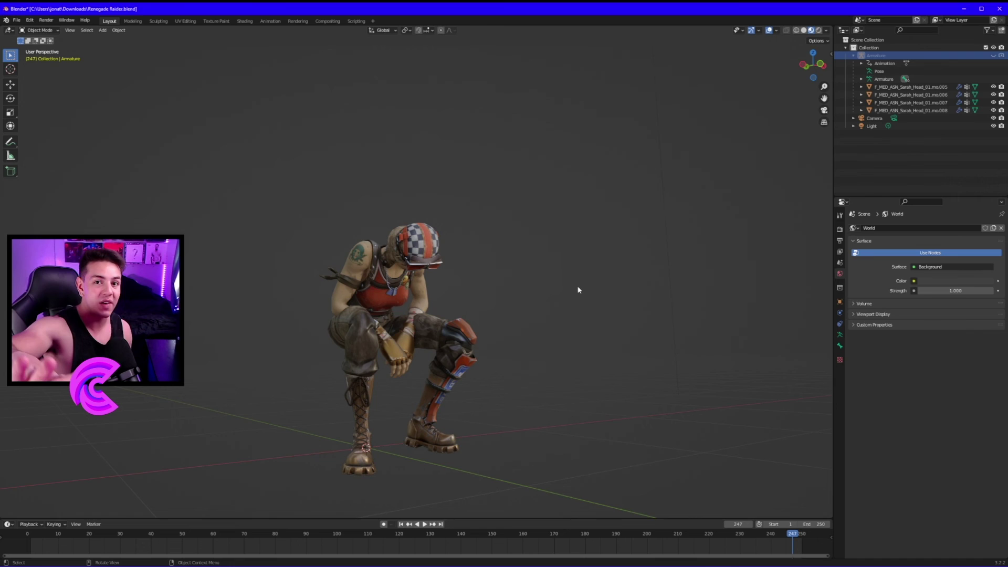
pyautogui.moveTo(577, 289); pyautogui.dragTo(577, 367, button='middle')
pyautogui.press('space')
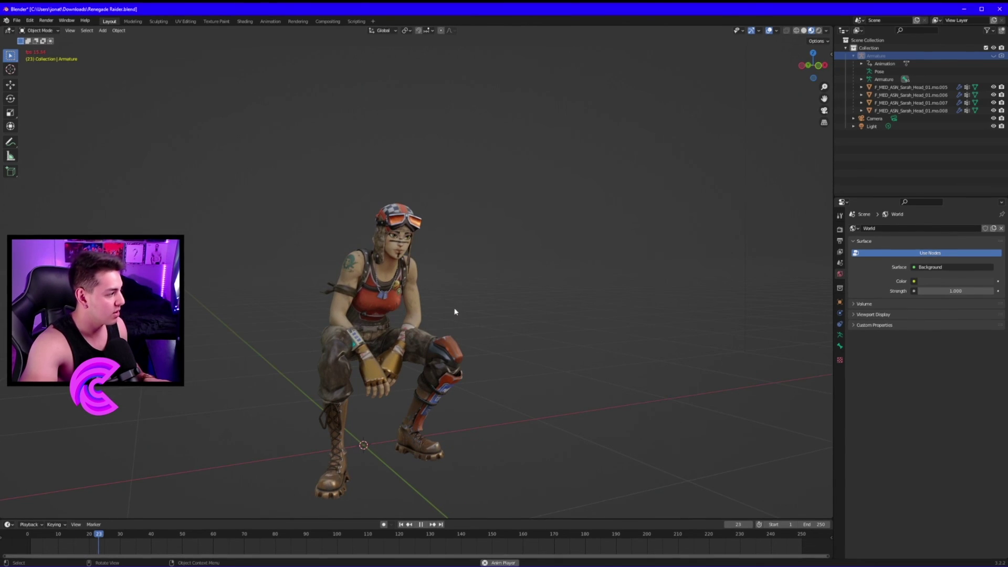
pyautogui.press('space')
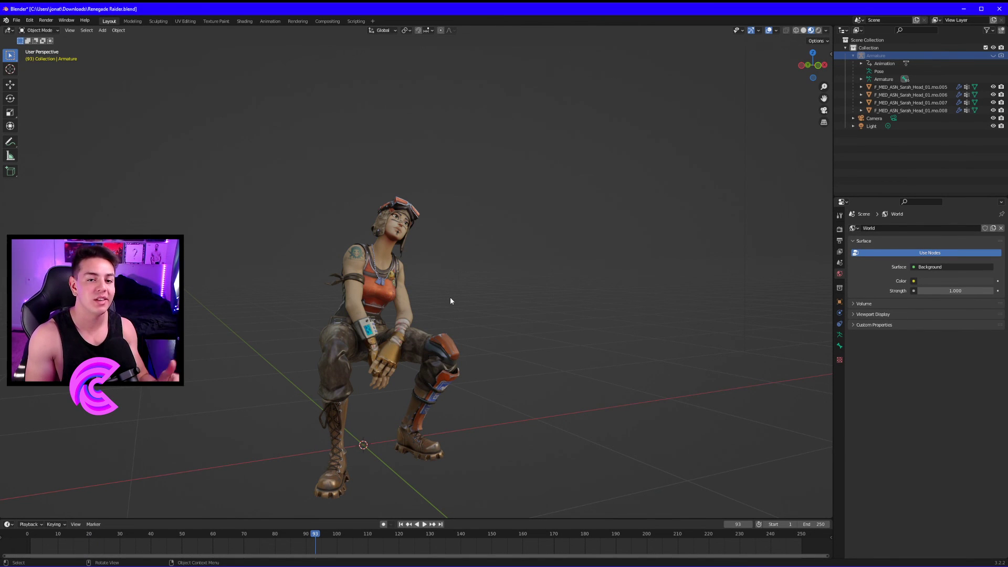